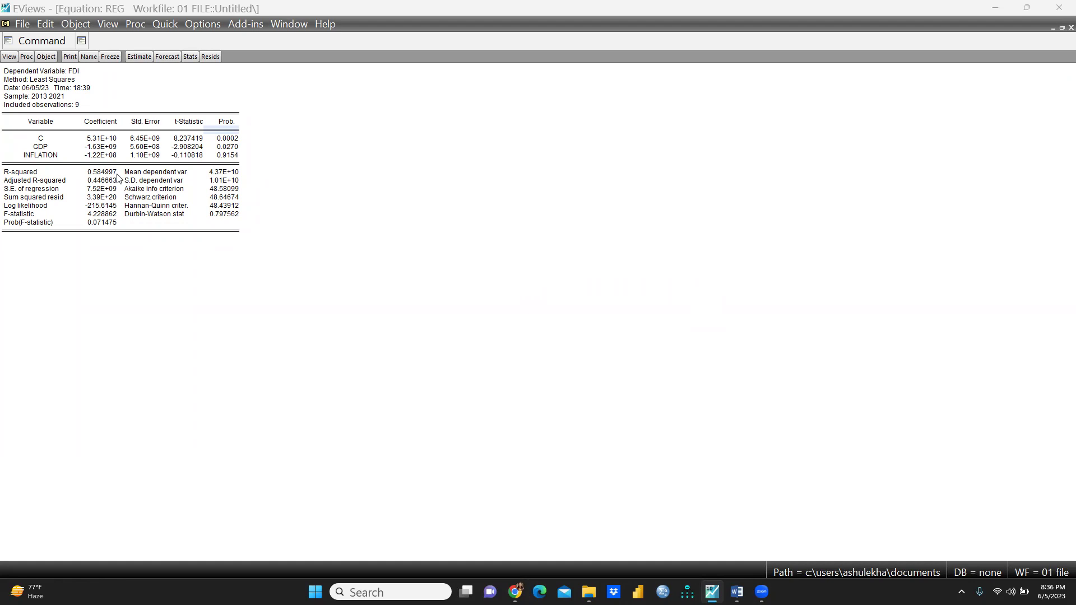
Step: Close the open regression and the 01 file workfile, deleting the untitled group and discarding unsaved changes
left_click(1070, 27)
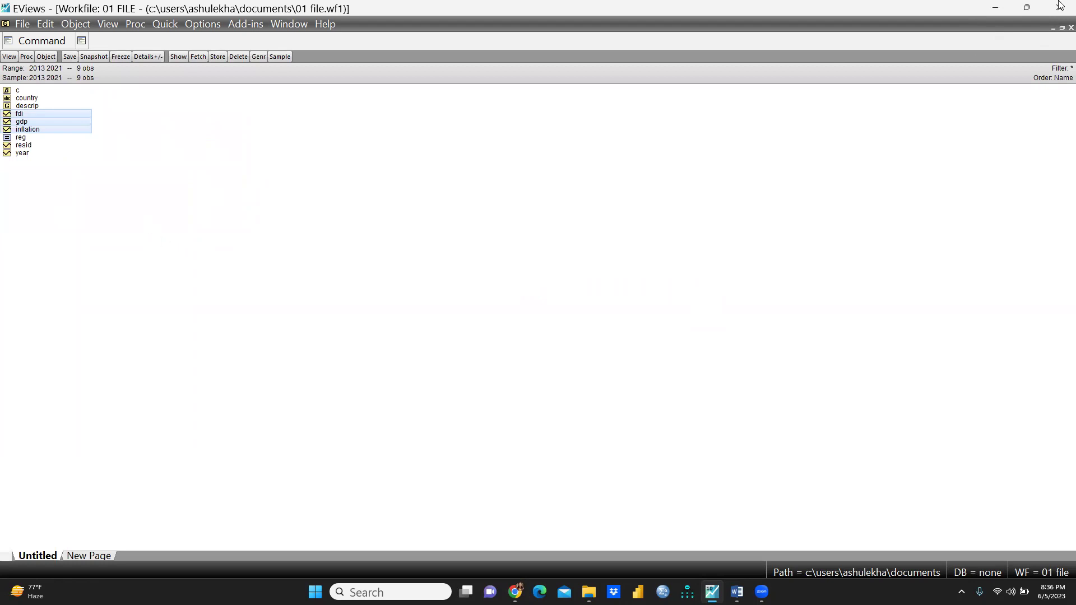
left_click(1071, 27)
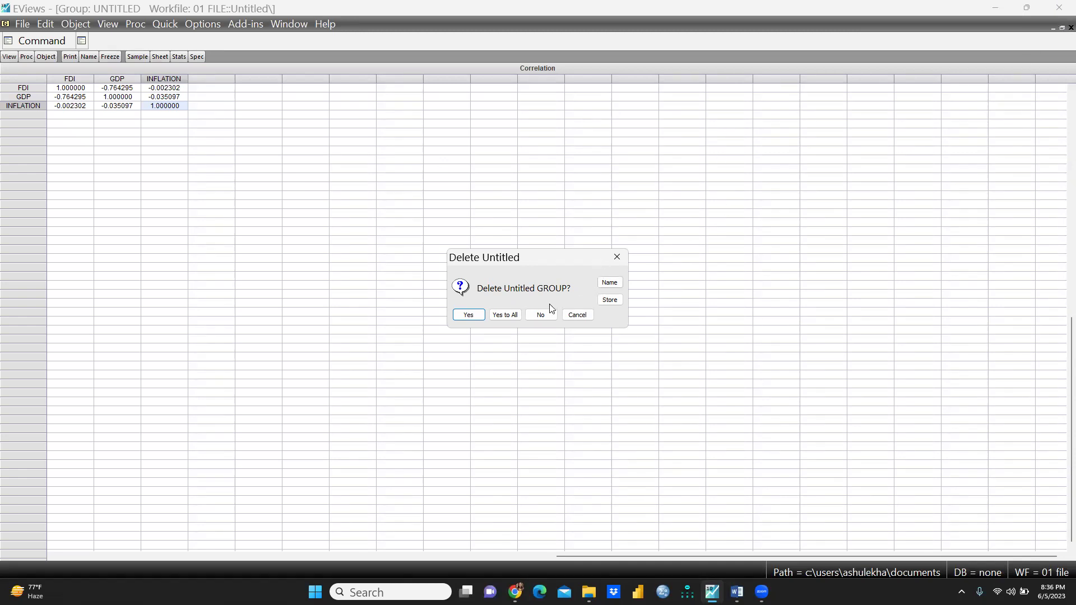
left_click(472, 314)
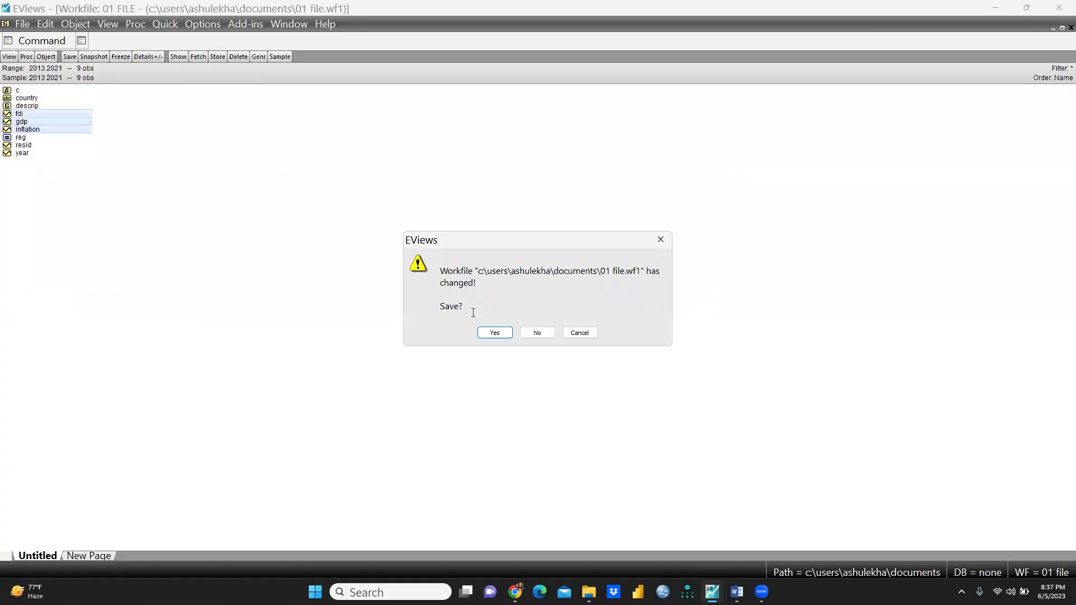
left_click(537, 334)
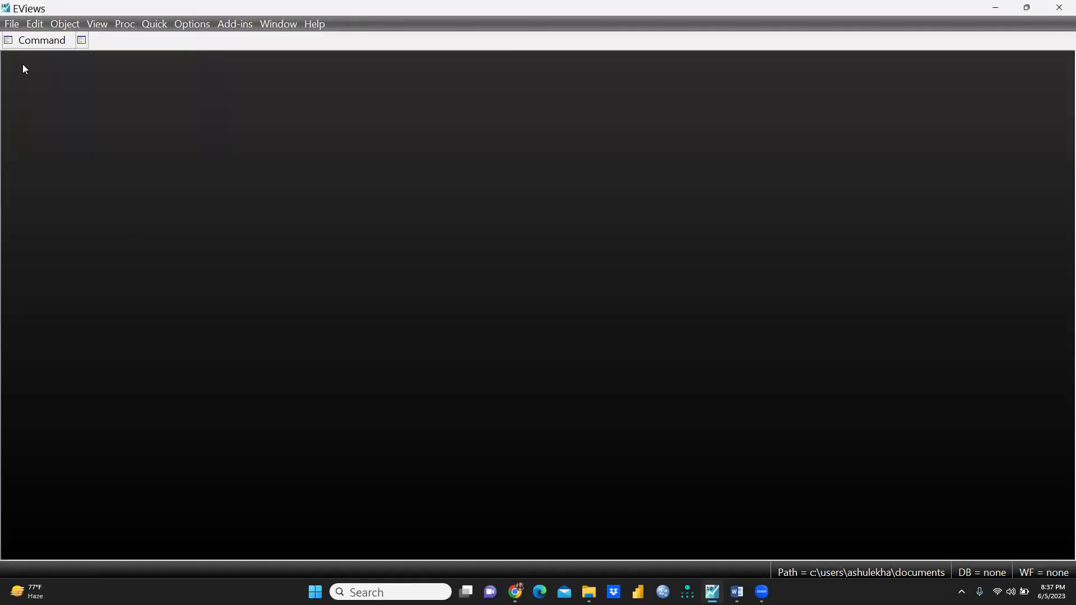
Step: Open 01 File.xlsx from the EViews folder on the Desktop as foreign data for a workfile
left_click(8, 25)
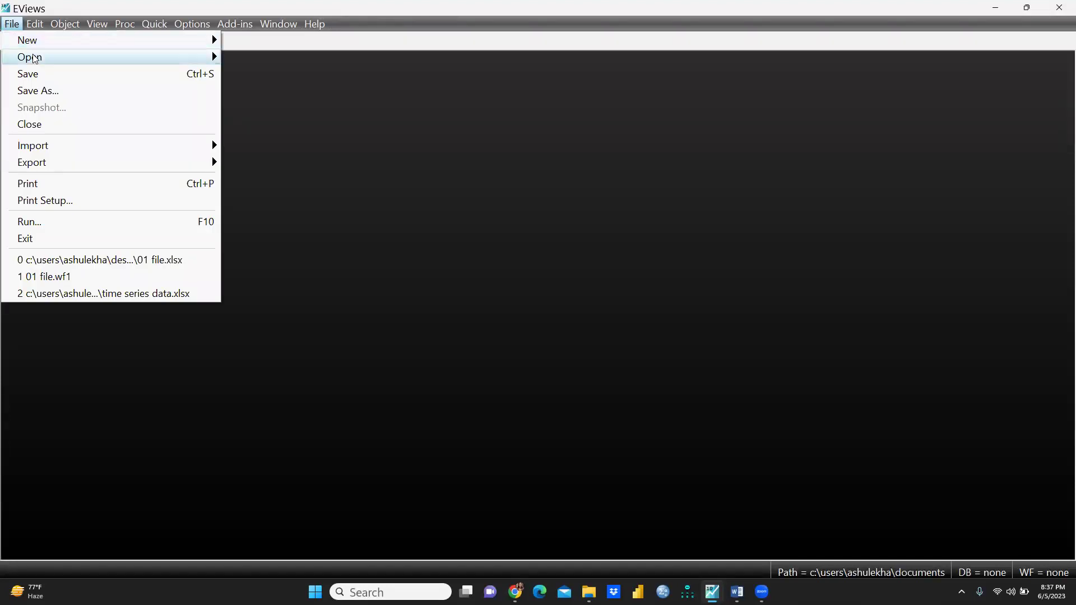
mouse_move(34, 58)
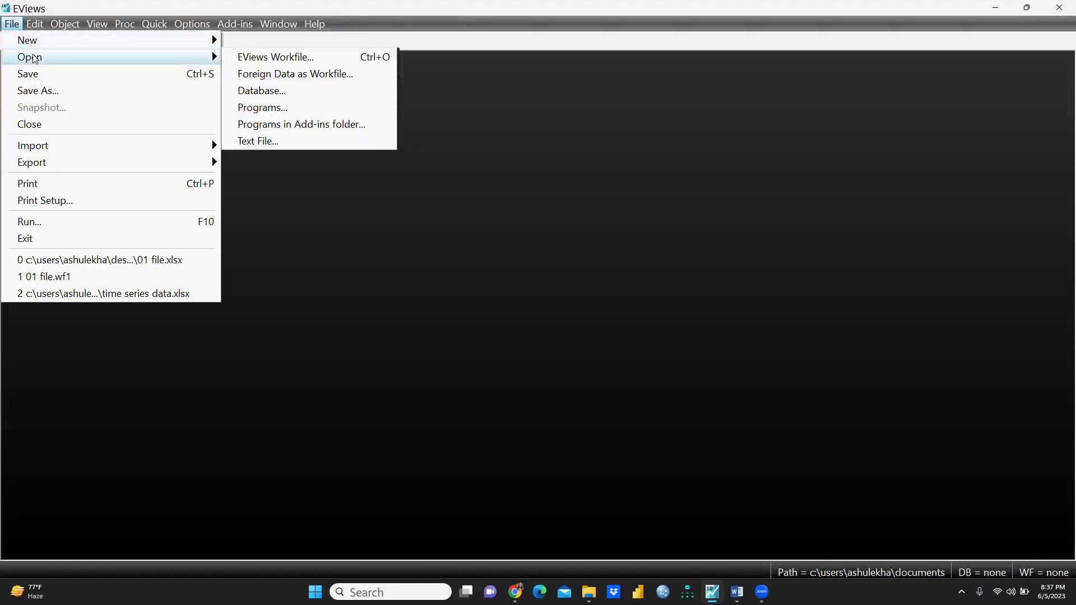
left_click(255, 75)
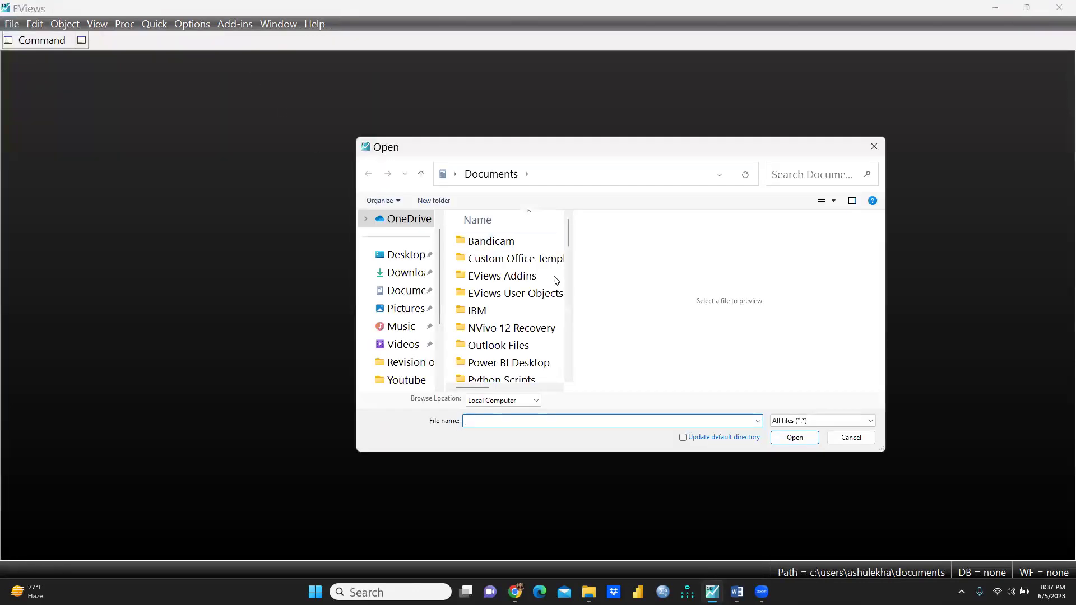
scroll(533, 315, "down", 1)
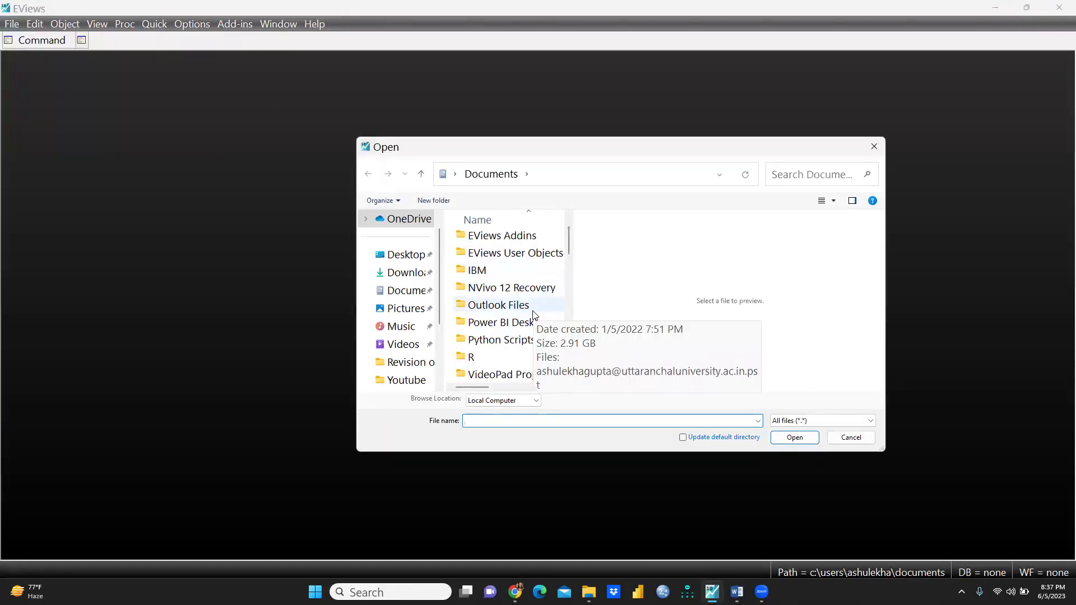
scroll(519, 344, "down", 3)
scroll(521, 346, "up", 4)
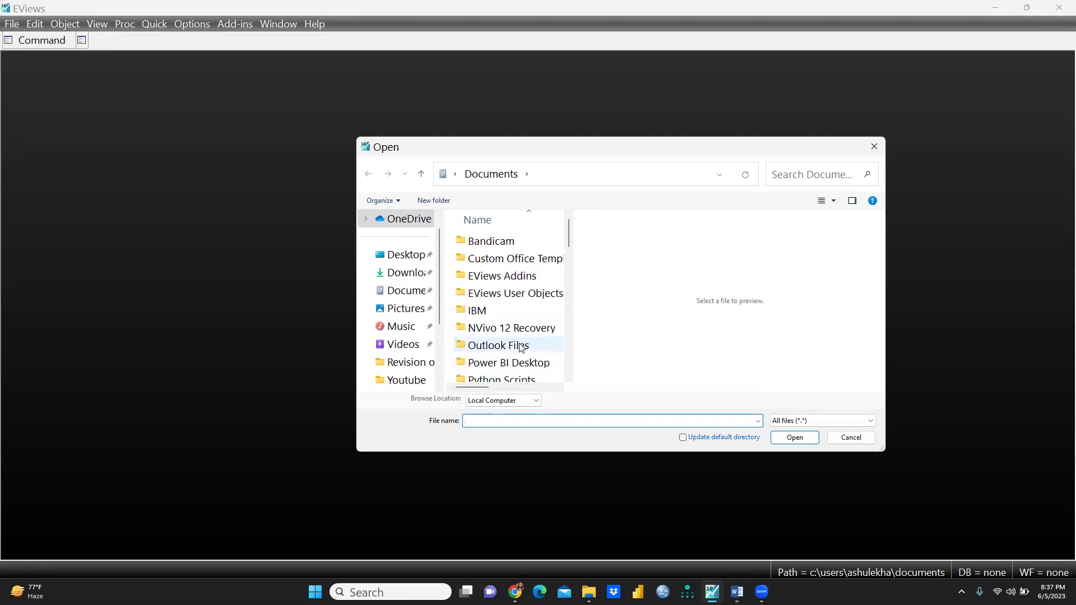
left_click(407, 261)
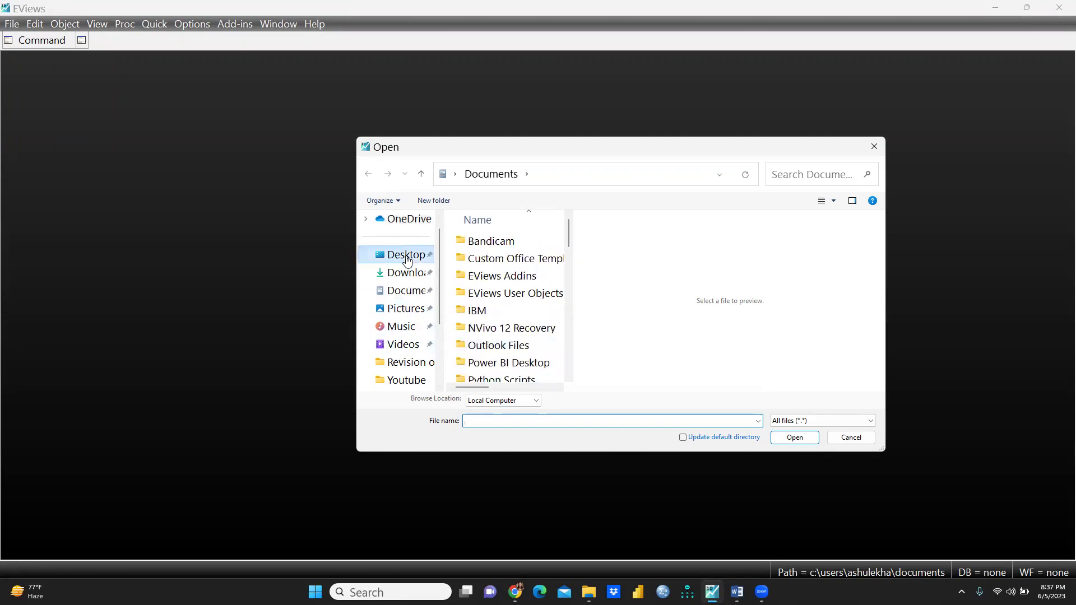
scroll(500, 279, "down", 20)
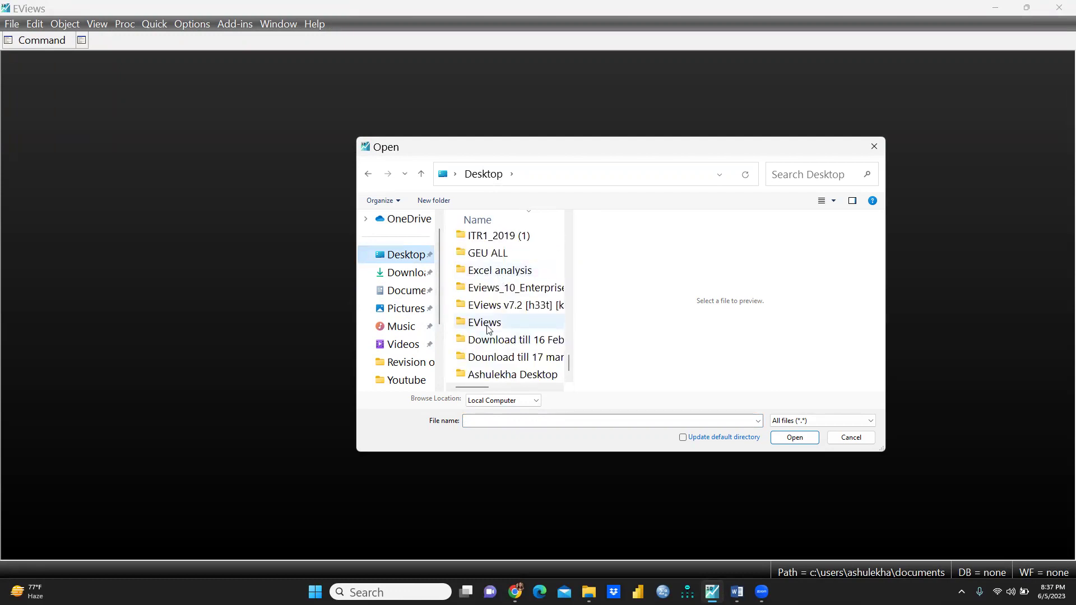
double_click(485, 322)
left_click(498, 246)
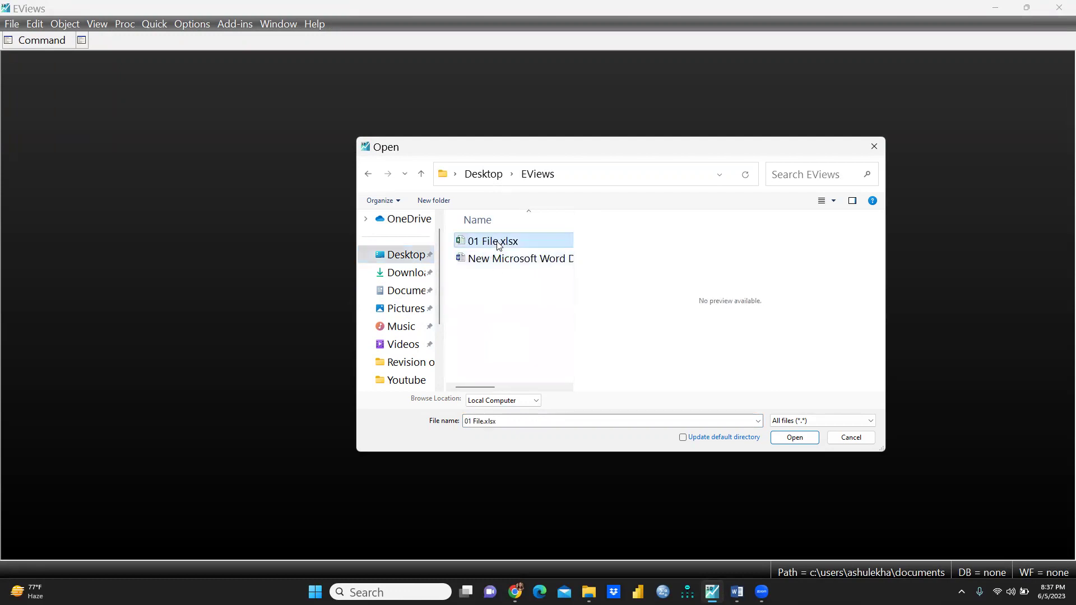
left_click(794, 438)
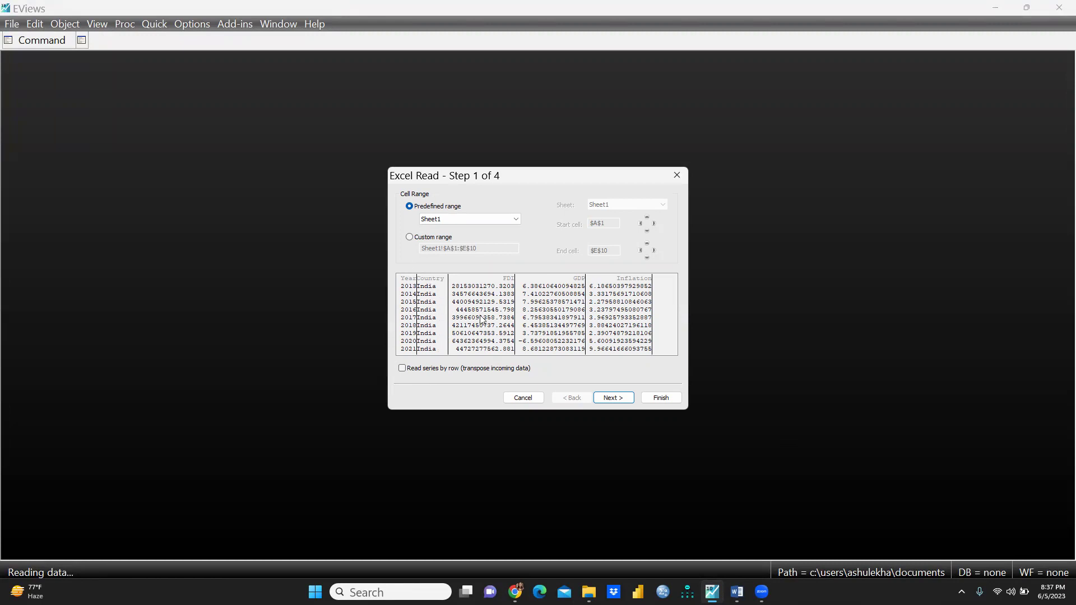
Step: Import Sheet1 with one header line of names into a new workfile dated by the year series
left_click(621, 400)
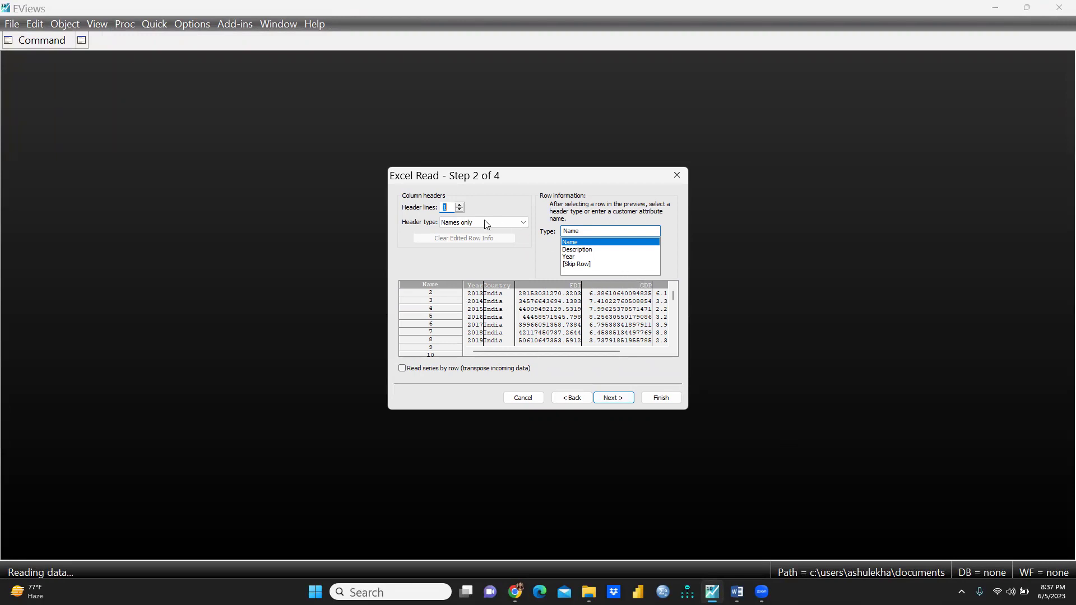
left_click(607, 399)
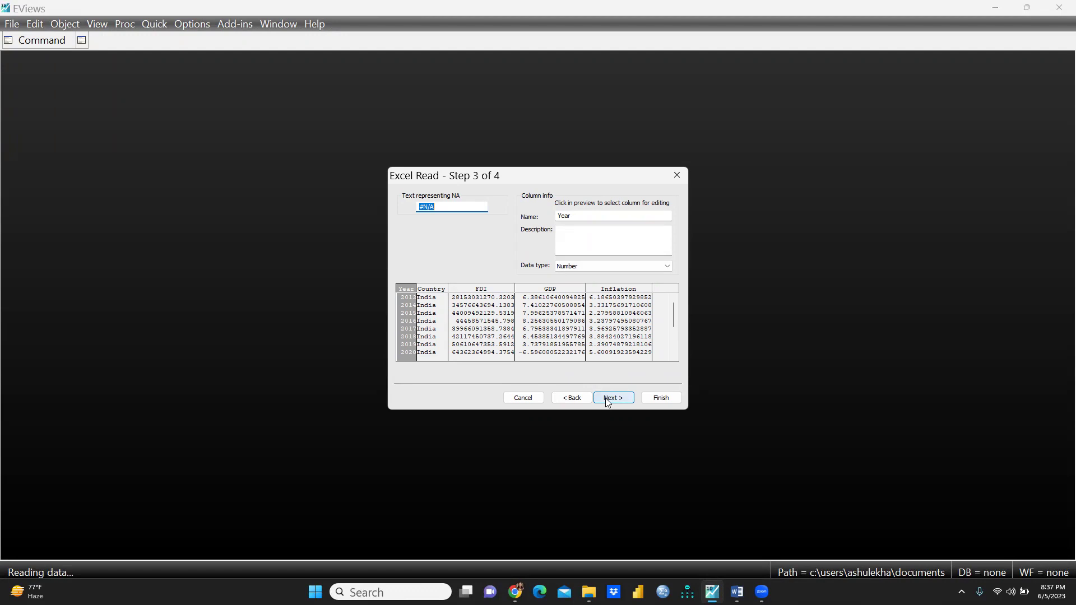
left_click(605, 398)
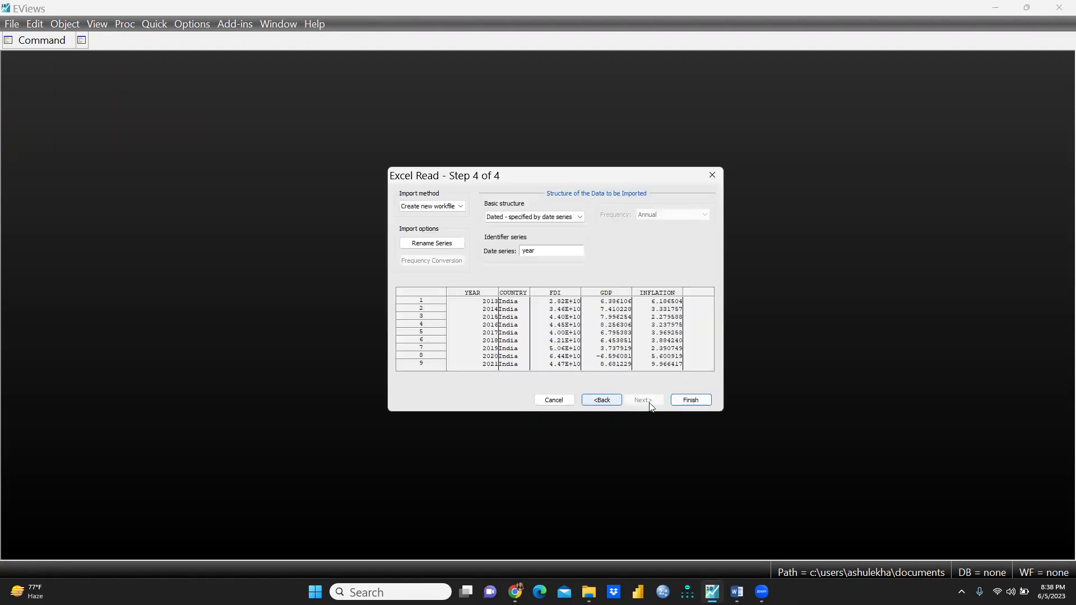
left_click(689, 400)
left_click(559, 315)
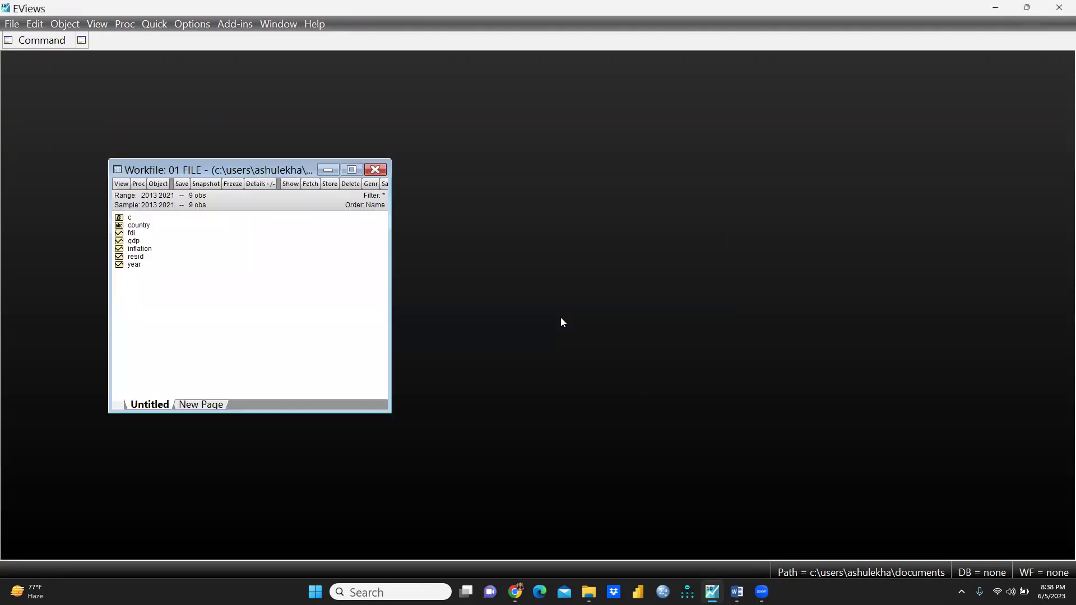
left_click_drag(238, 171, 128, 63)
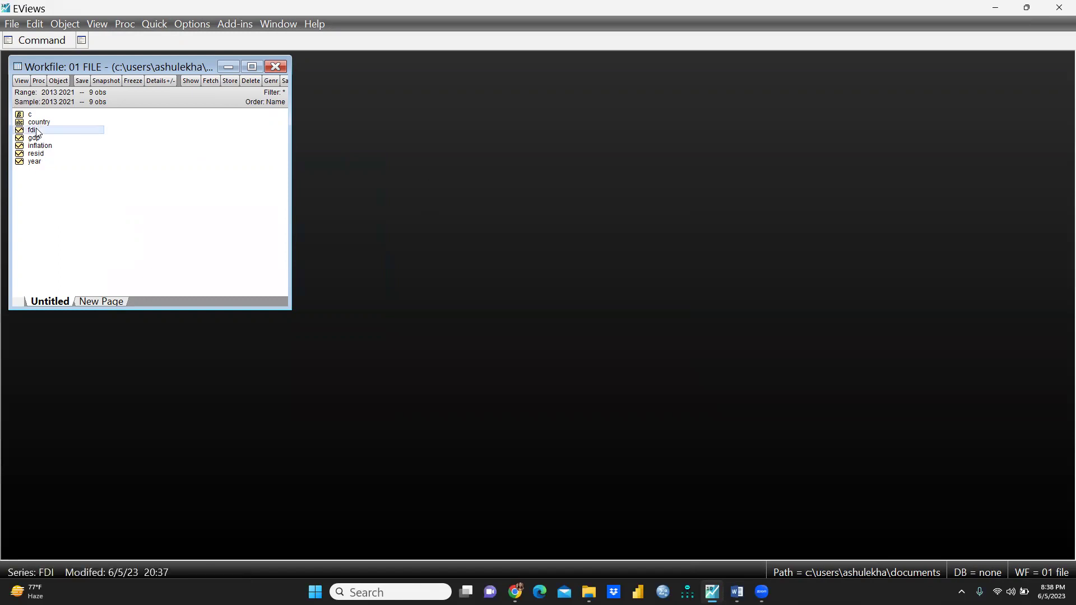
Step: Open the fdi, gdp and inflation series together as a group and maximize the group window
left_click(34, 137, "ctrl")
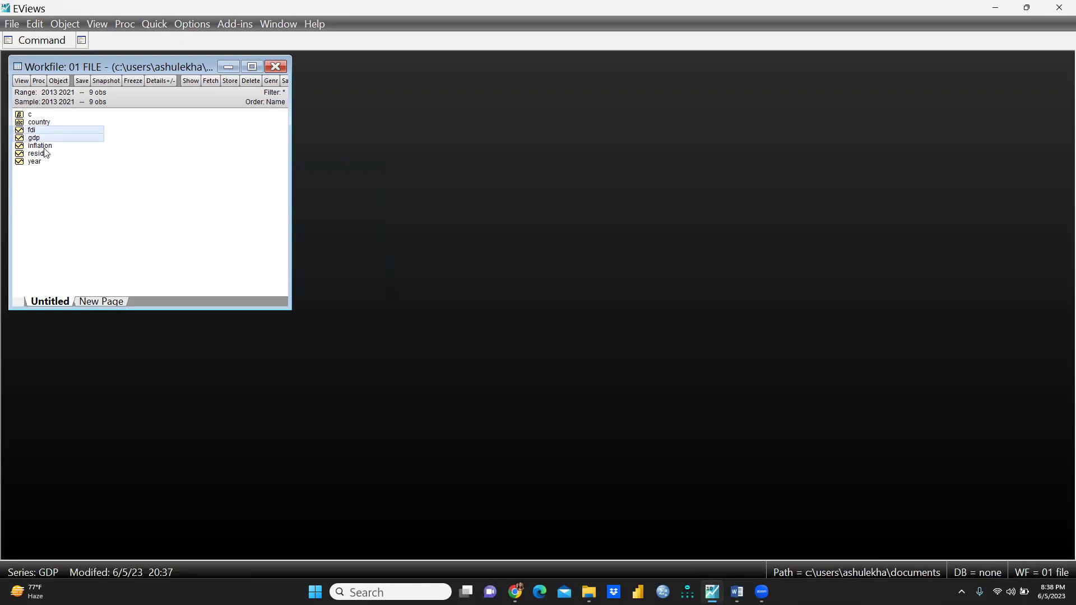
left_click(41, 145, "ctrl")
right_click(42, 134)
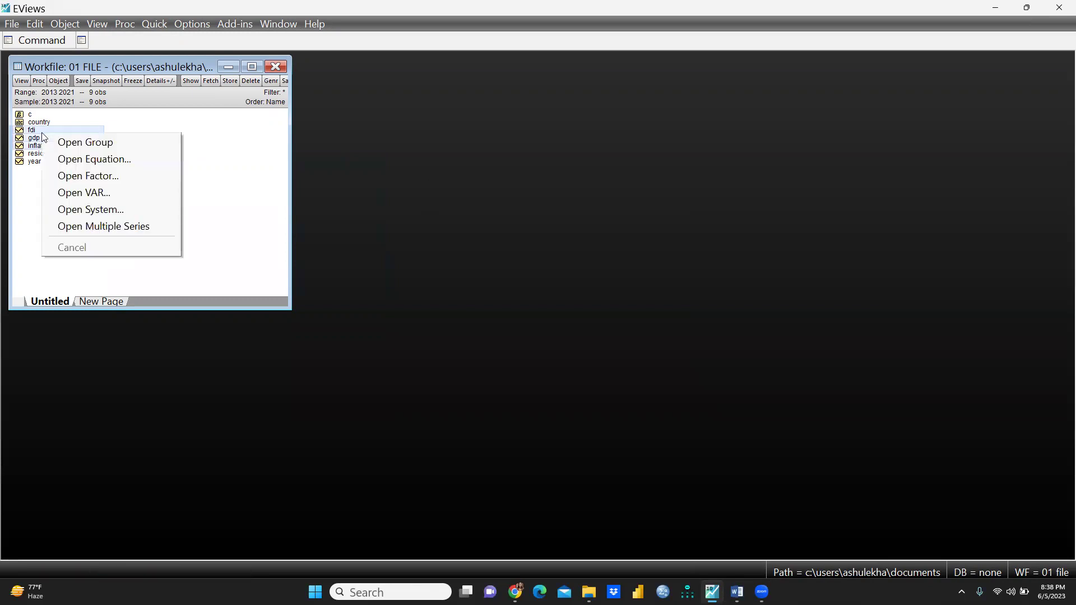
left_click(79, 144)
left_click_drag(264, 277, 336, 287)
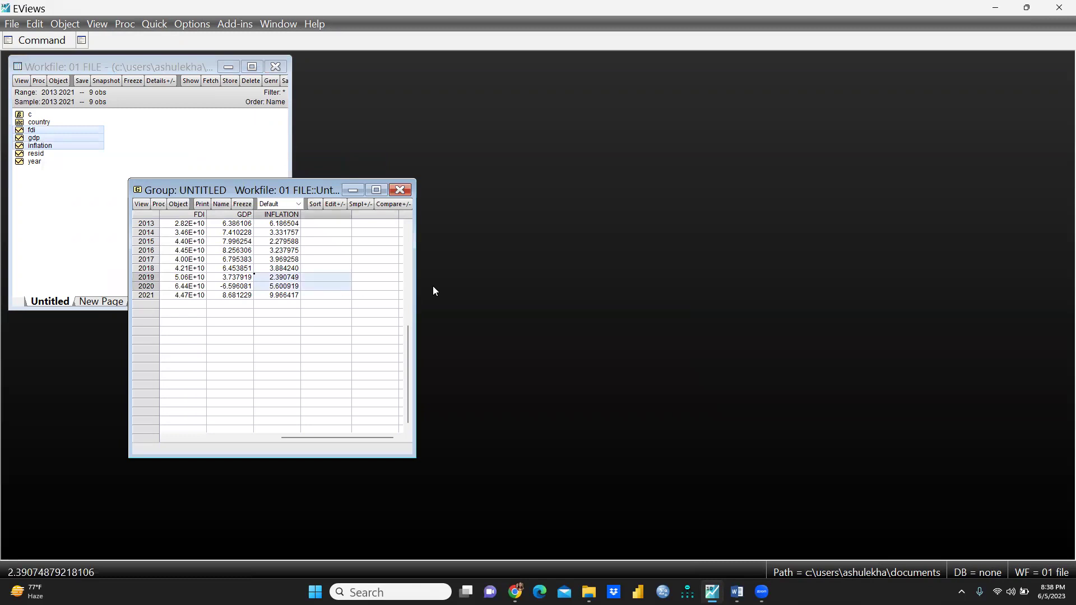
left_click(377, 191)
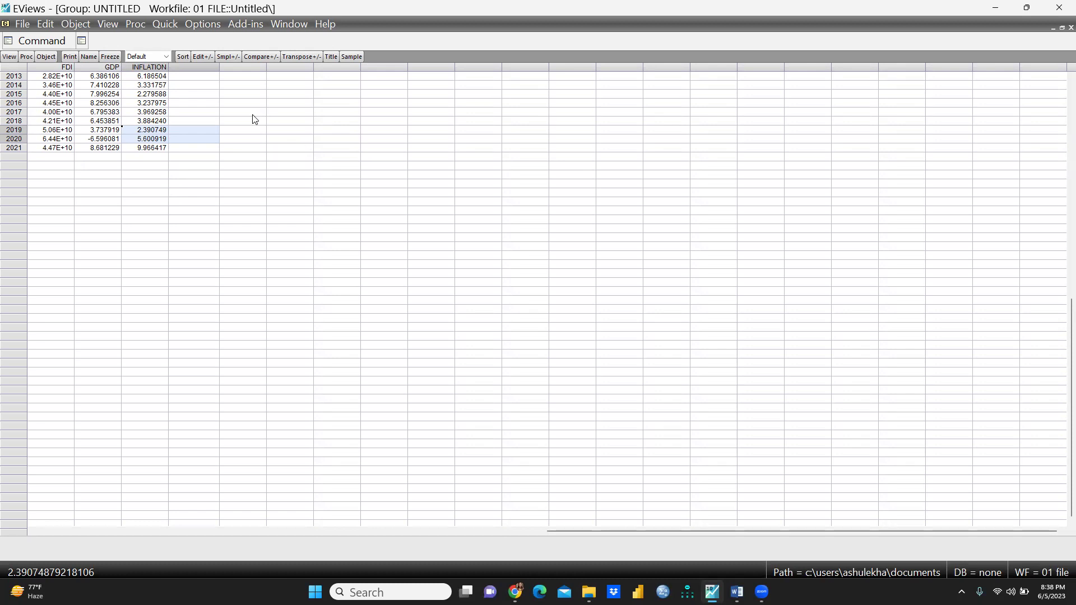
Step: Show the common-sample descriptive statistics for the FDI, GDP and inflation group
left_click(4, 56)
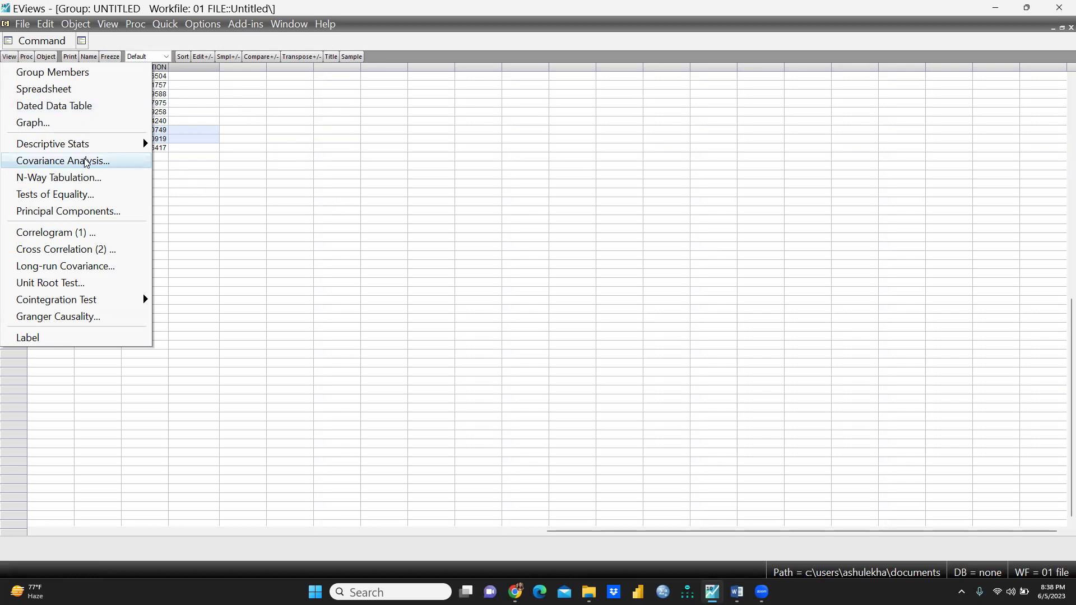
left_click(324, 171)
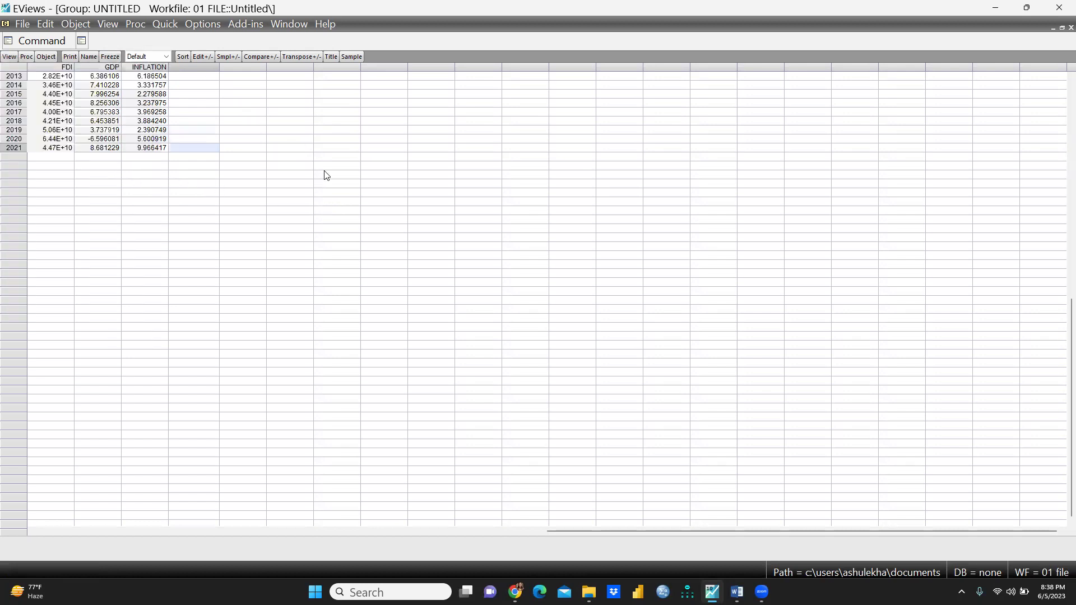
left_click(10, 57)
mouse_move(58, 144)
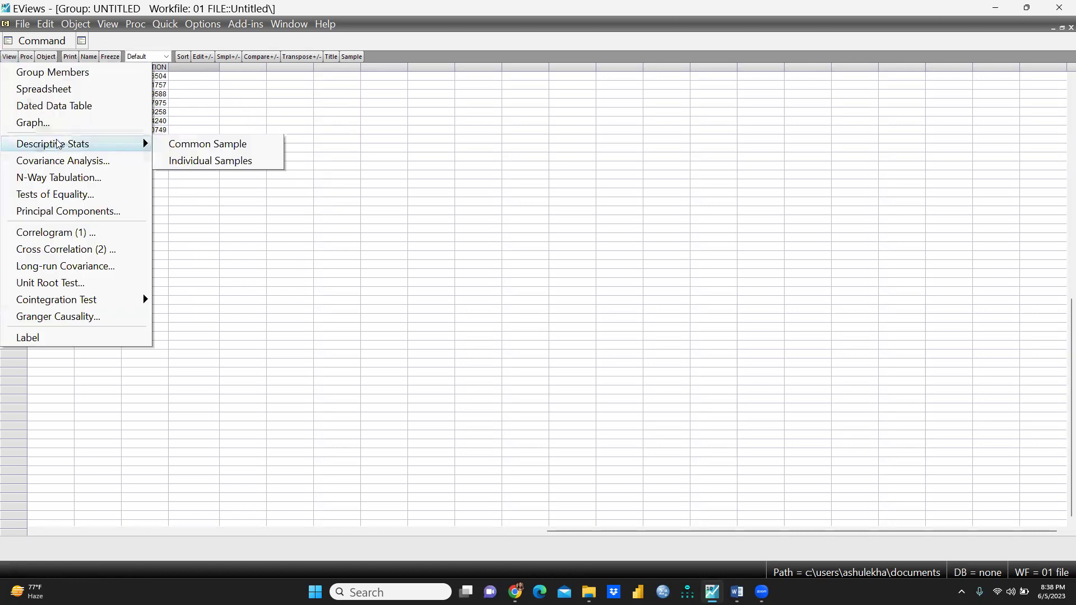
left_click(235, 144)
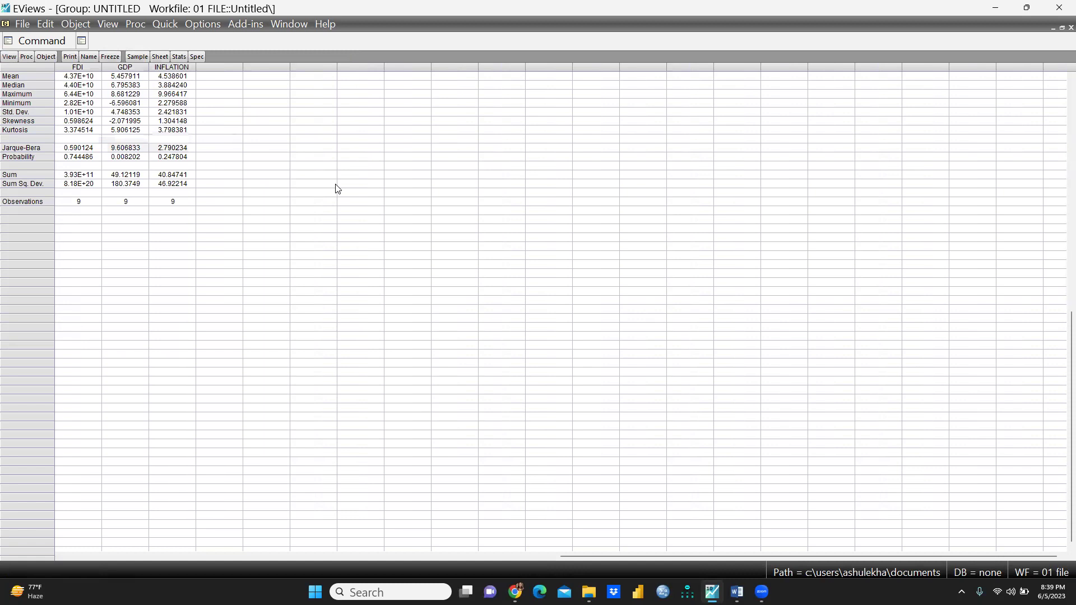
Step: Examine the descriptive statistics table, going through the inflation column from the observations upward
scroll(322, 169, "up", 1)
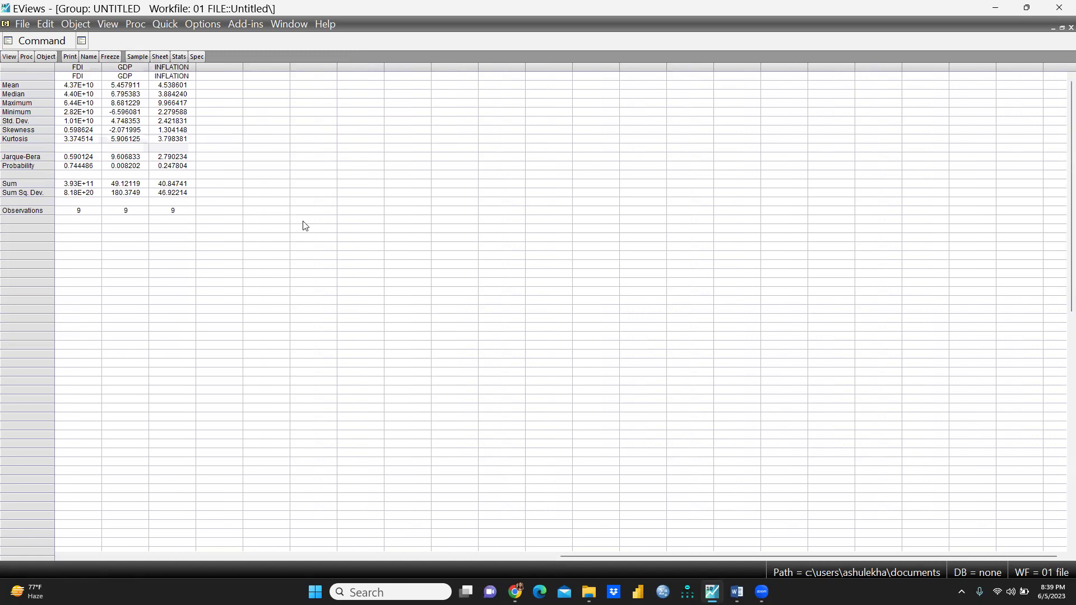
left_click(305, 225)
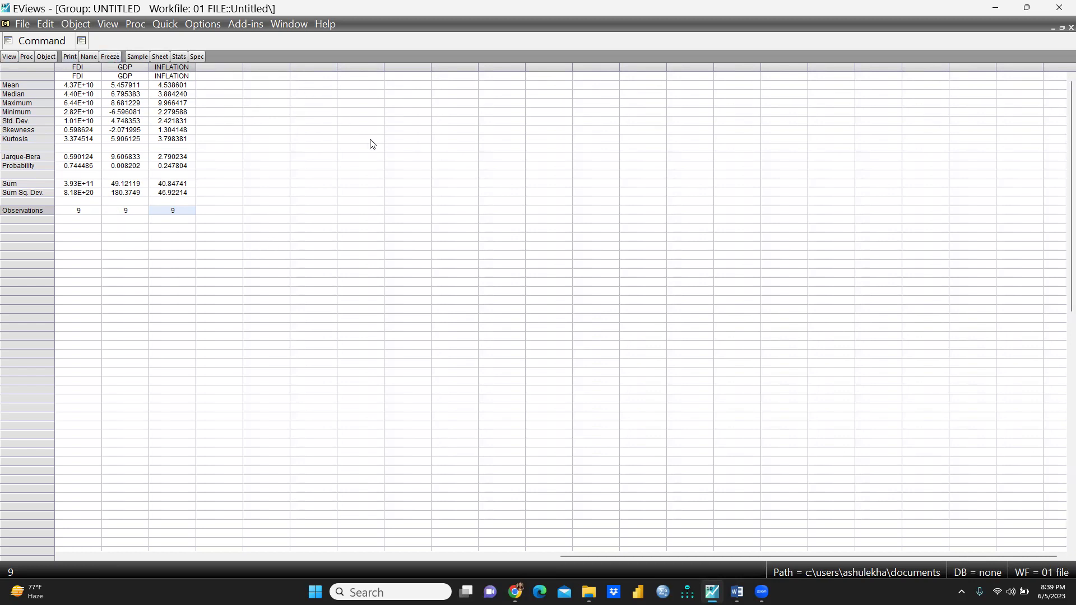
key("Up")
key("Up")
key("Up")
key("Up")
key("Up")
key("Up")
key("Up")
key("Up")
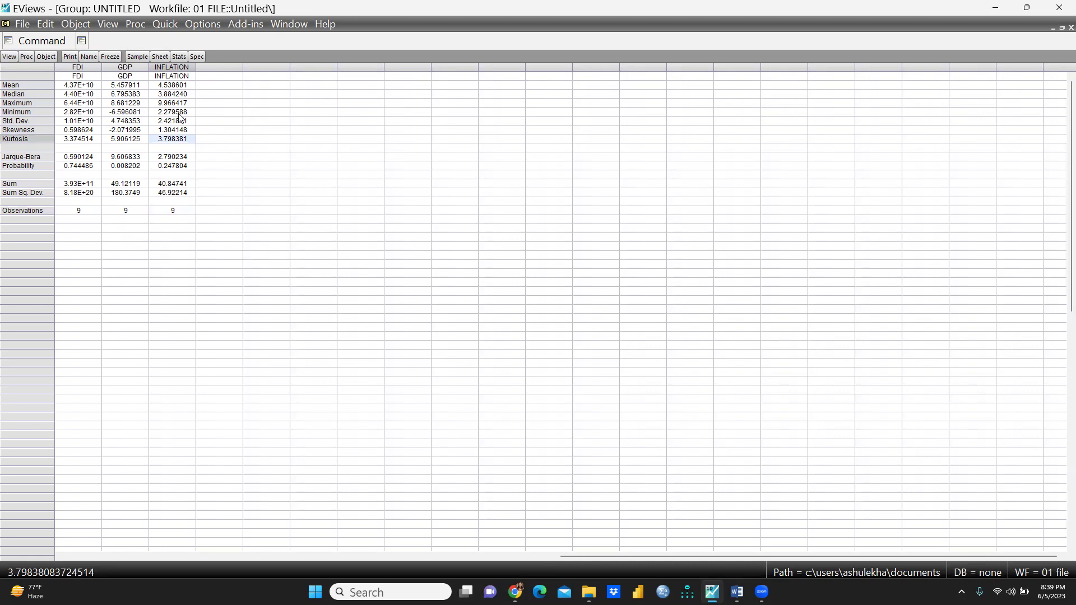
Step: Freeze the group's descriptive statistics into a separate table
left_click(111, 57)
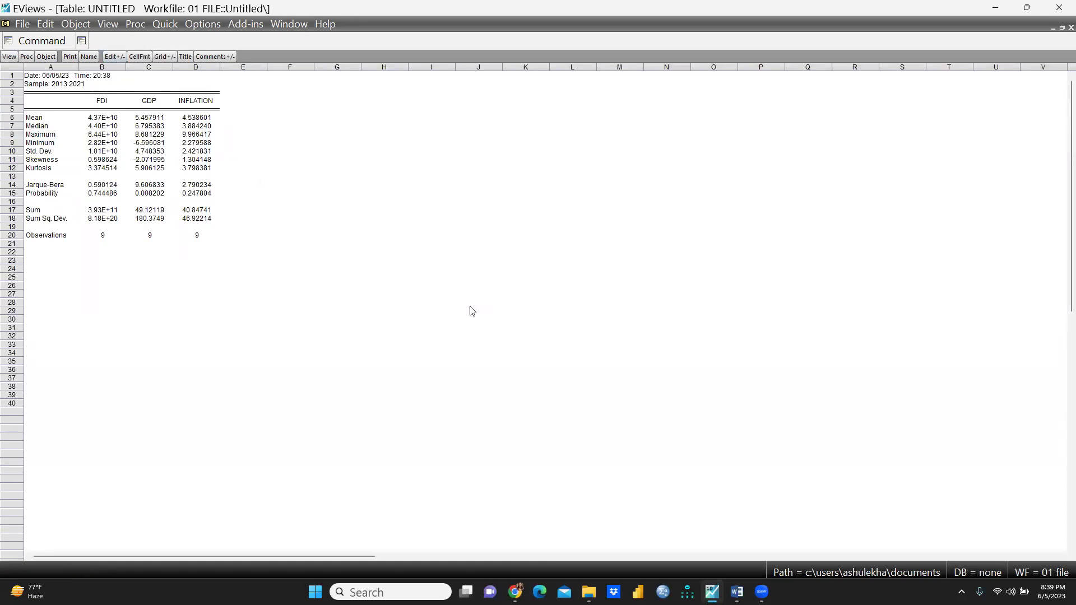
left_click(5, 59)
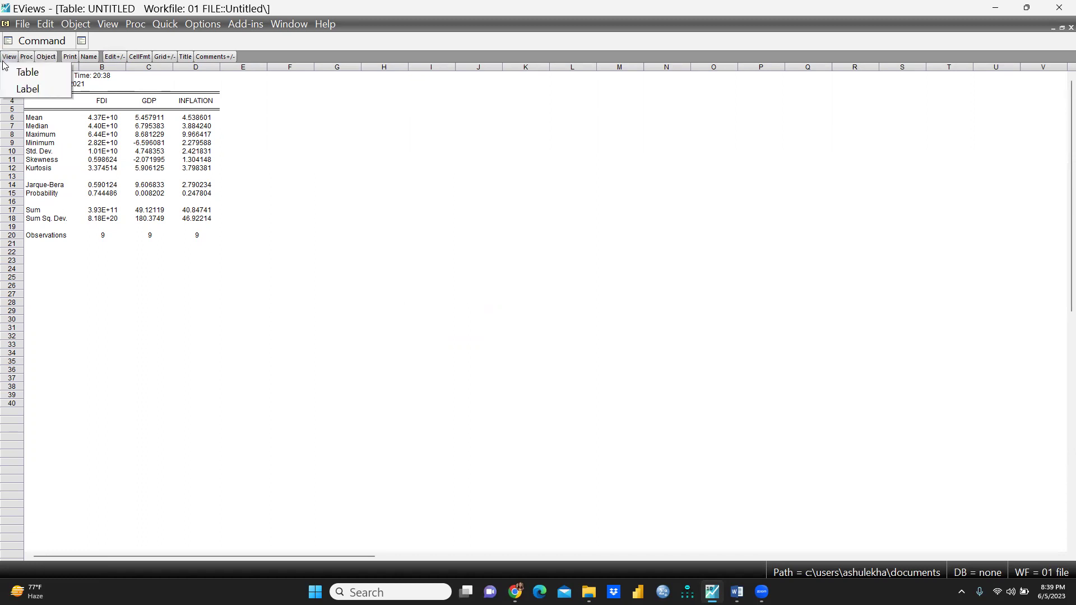
left_click(345, 170)
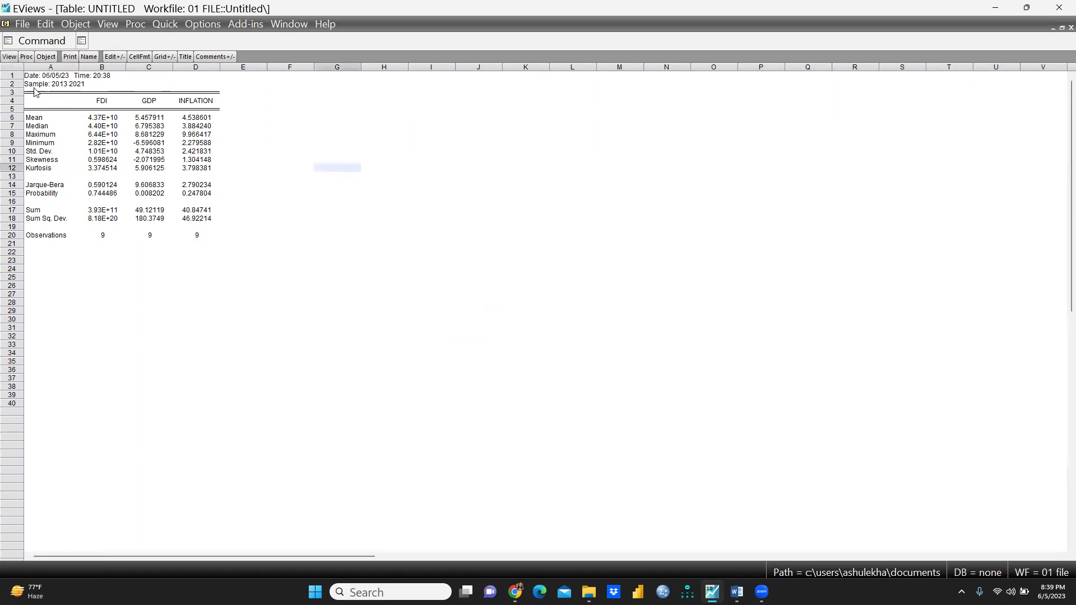
left_click_drag(15, 77, 12, 101)
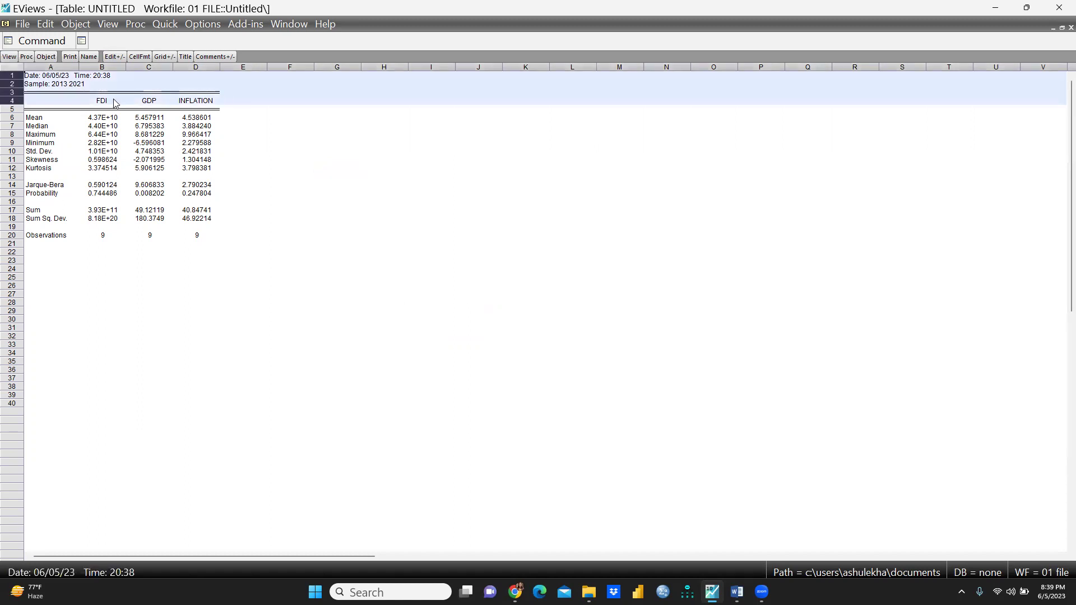
left_click(166, 261)
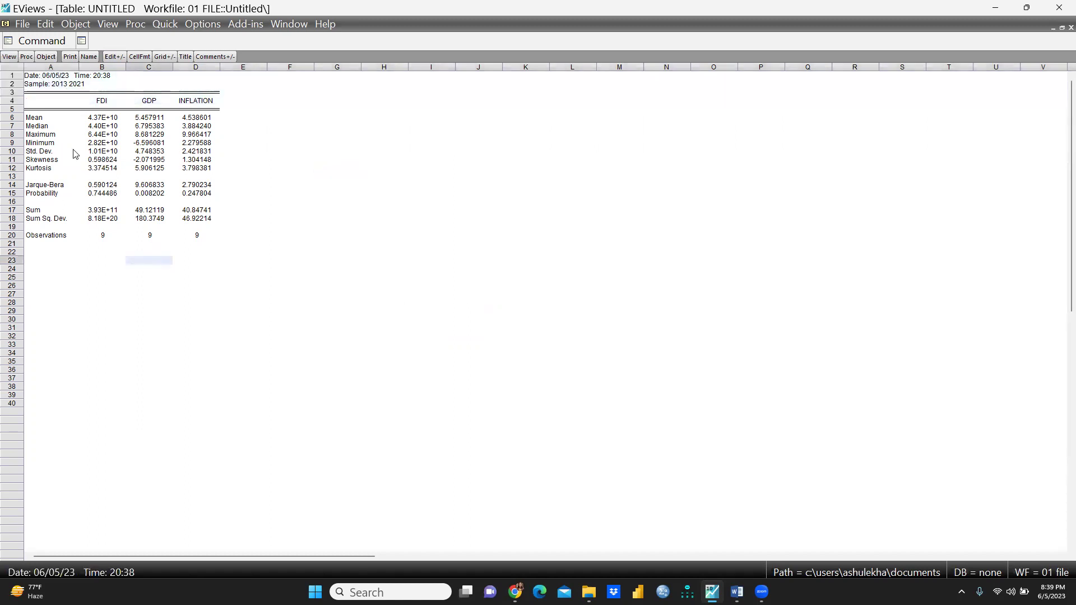
left_click_drag(22, 80, 235, 213)
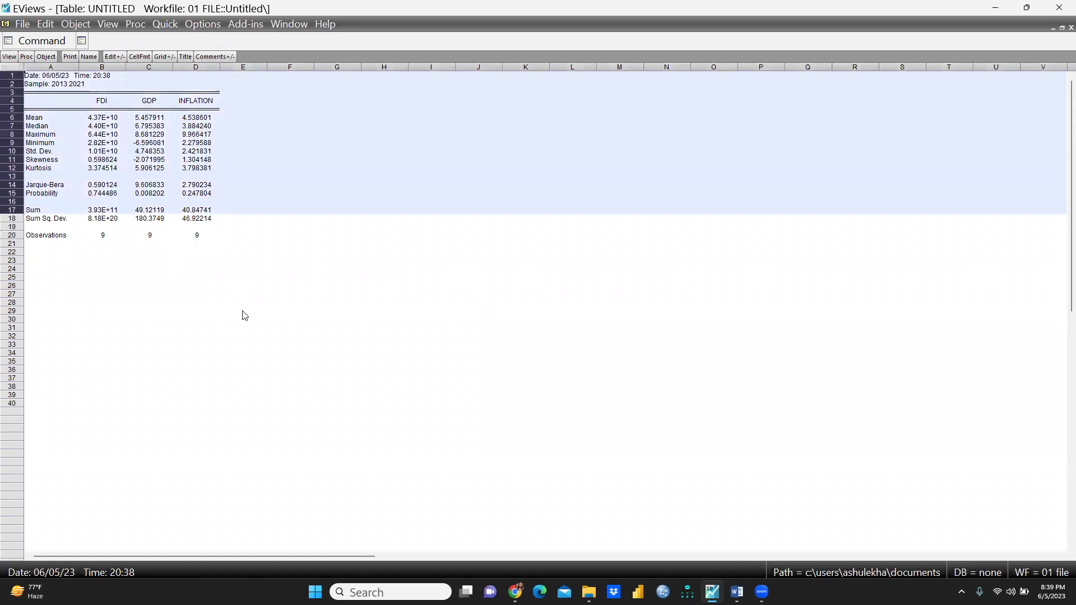
left_click(243, 313)
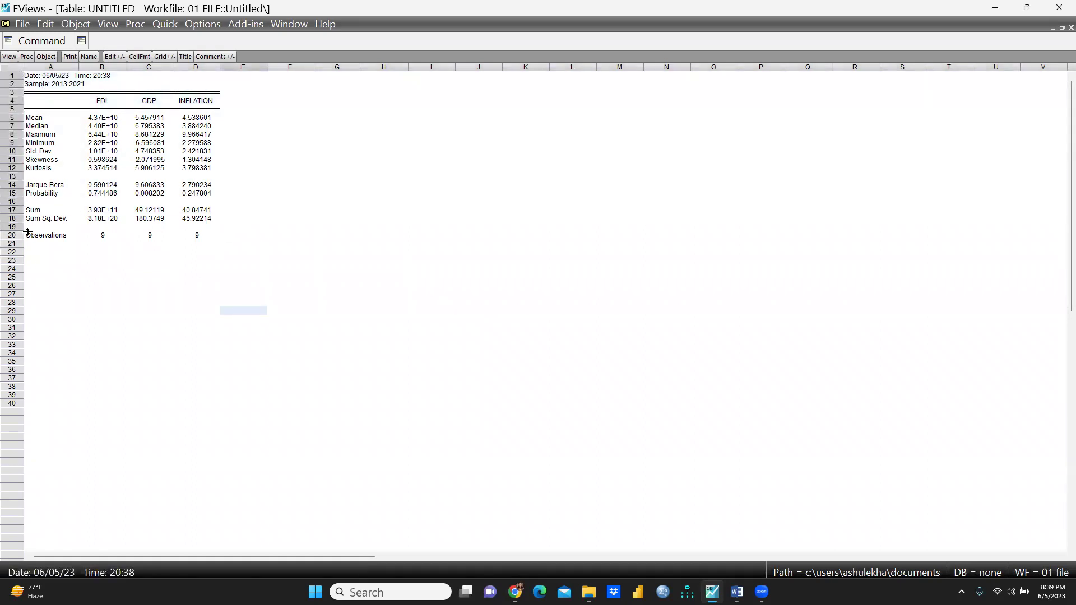
Step: Copy rows 1 to 20 of the frozen statistics table using highest precision for the numbers
key("ctrl+a")
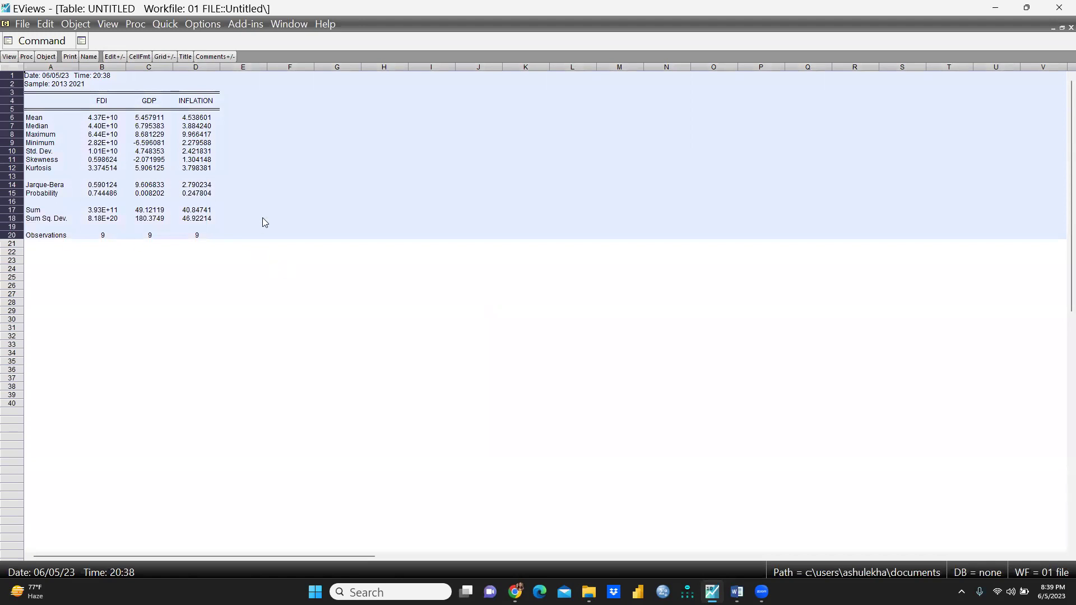
right_click(285, 143)
left_click(315, 154)
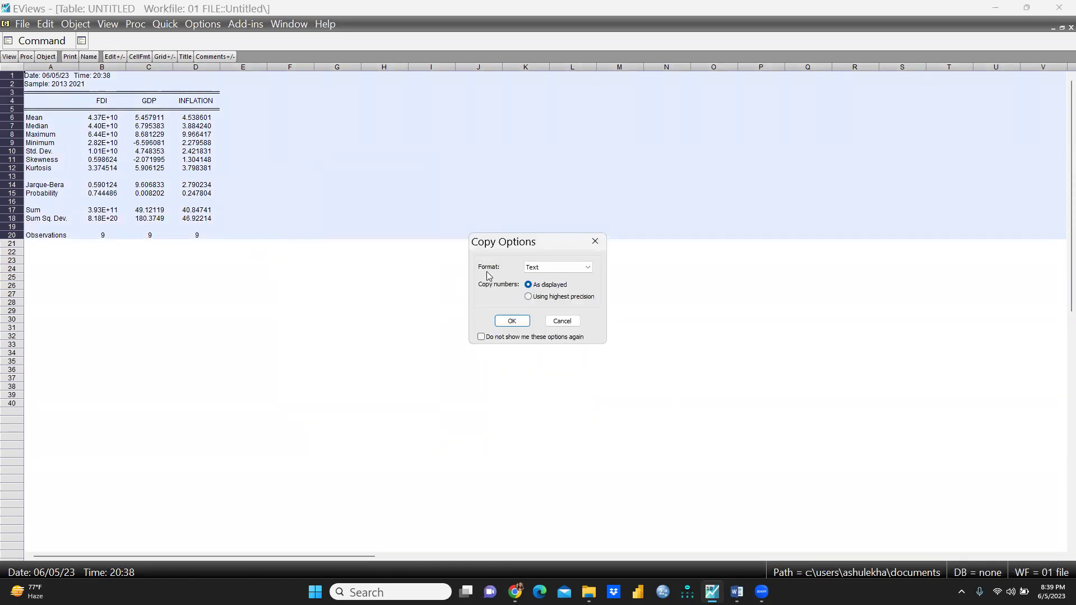
left_click(529, 297)
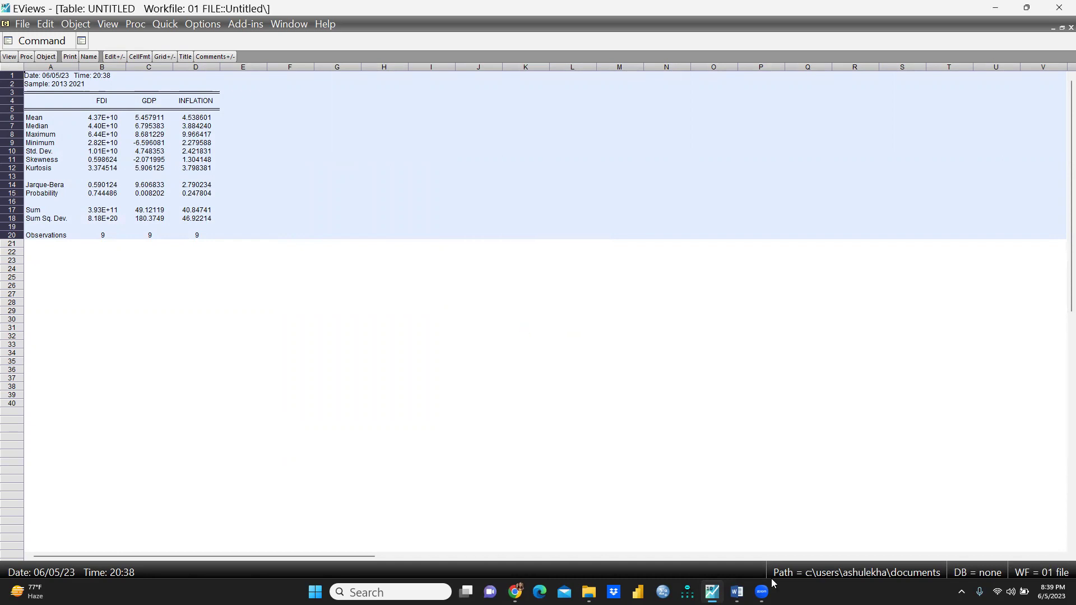
Step: Switch to the Word document and paste the copied statistics below the regression table, leaving blank lines between them
left_click(737, 592)
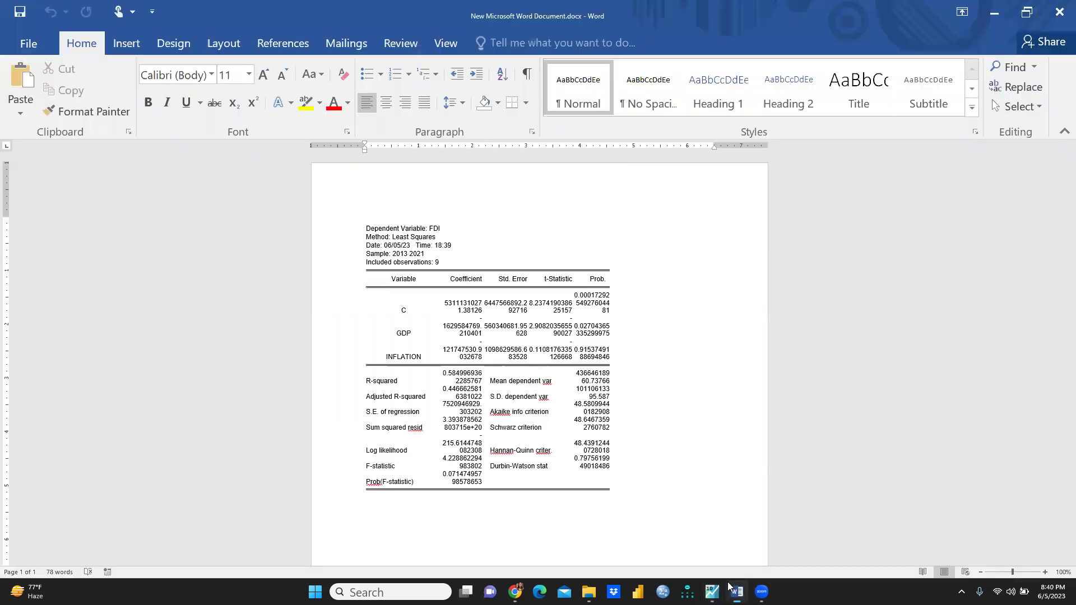
scroll(412, 362, "down", 2)
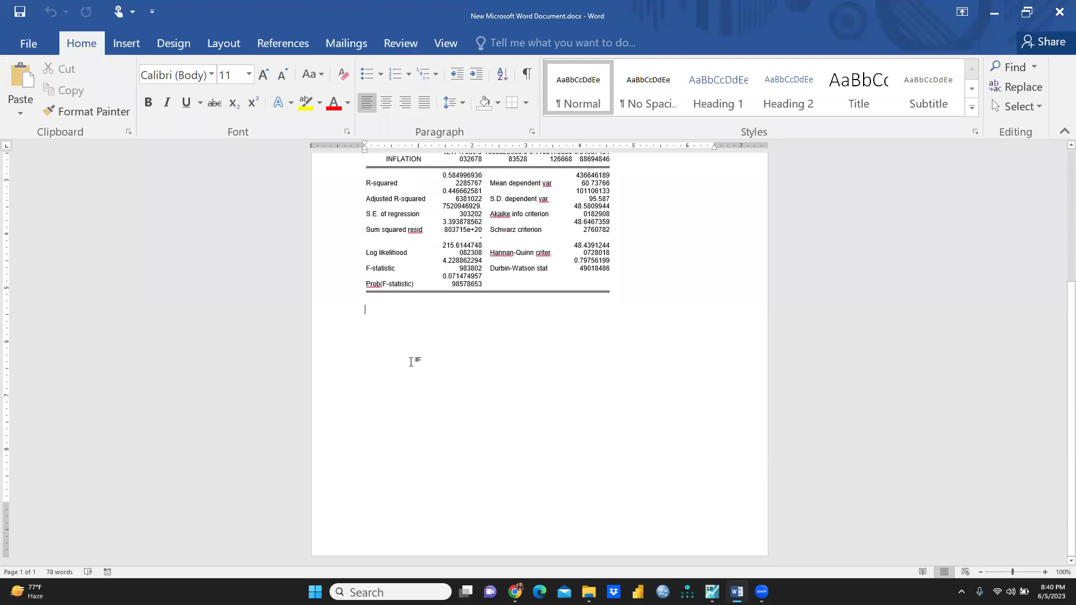
key("Return")
key("Return")
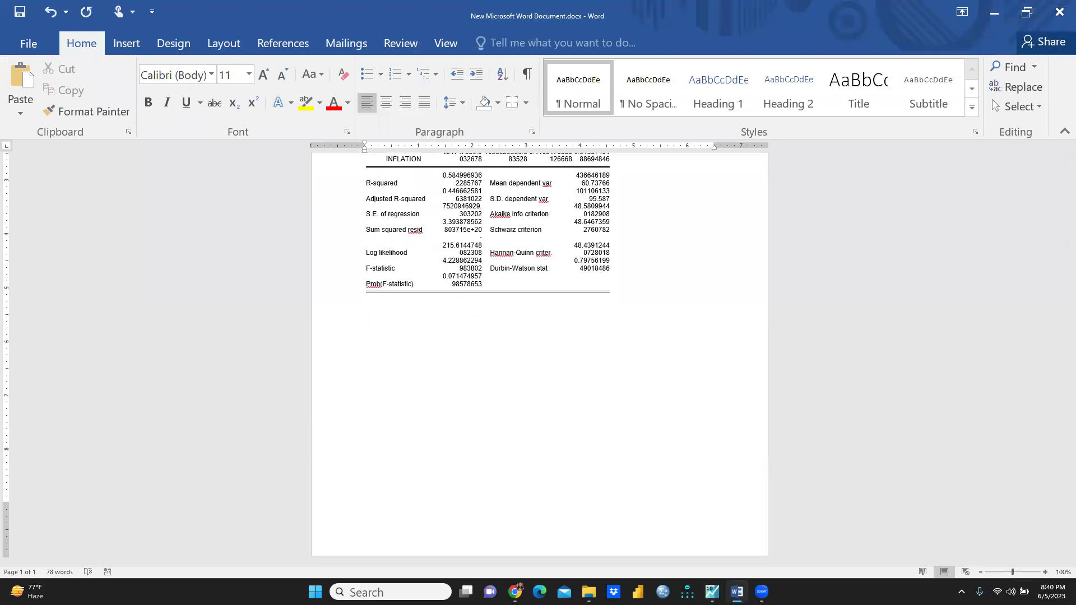
key("ctrl+v")
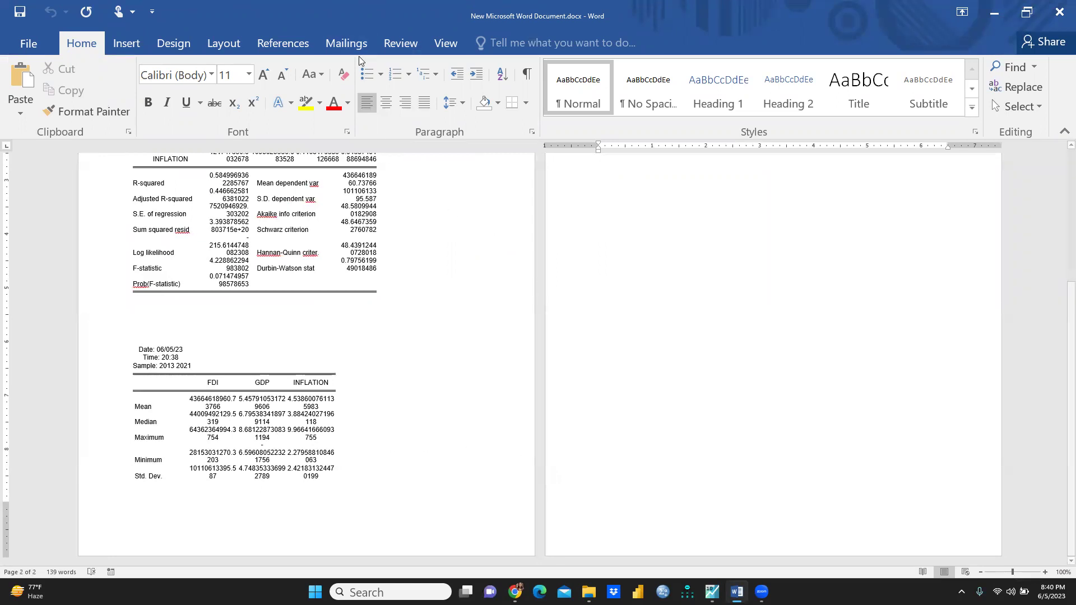
Step: Examine the pasted highest-precision statistics table across both pages, from the mean down to the observations
scroll(359, 56, "down", 7)
left_click(418, 62)
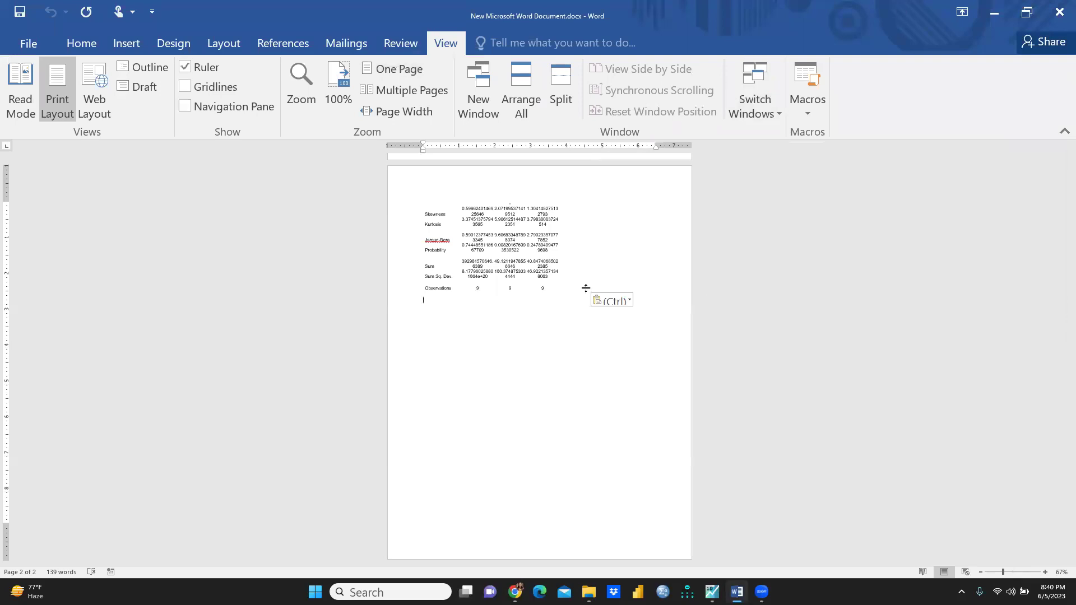
scroll(594, 291, "up", 8)
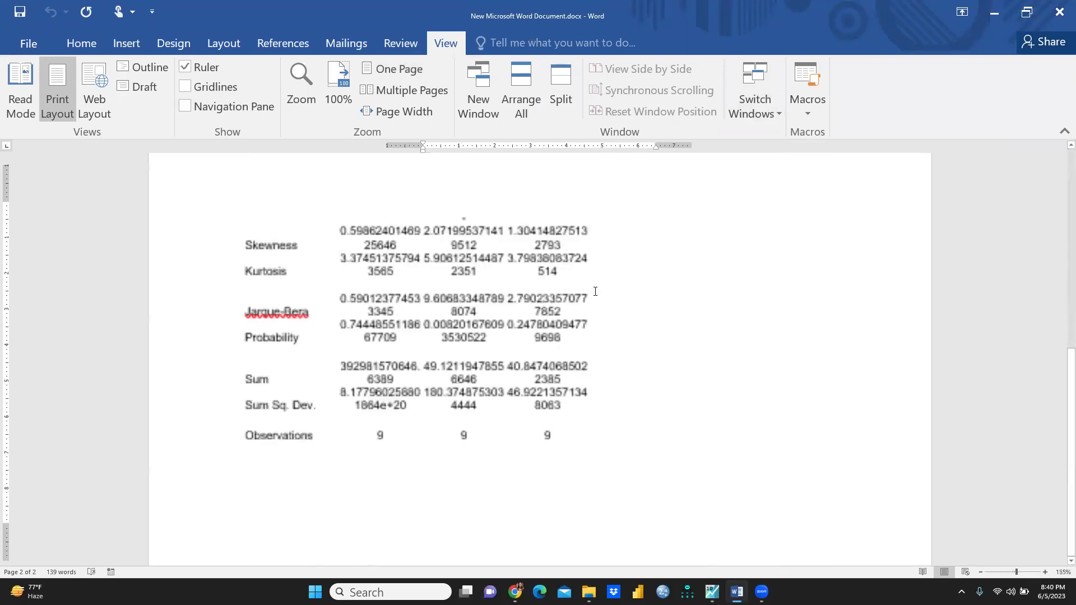
scroll(595, 291, "up", 3)
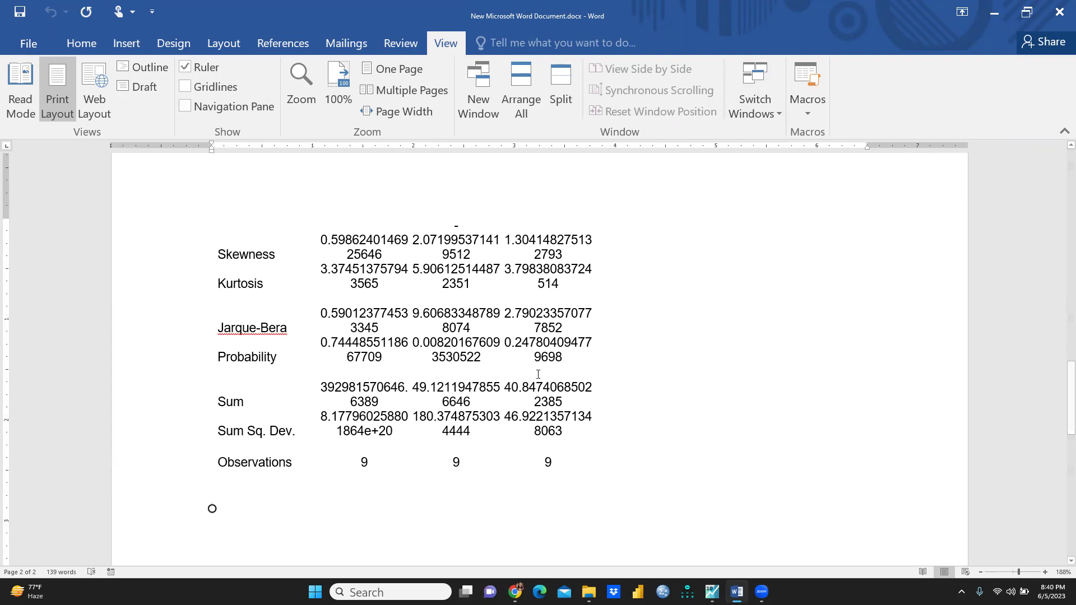
left_click(688, 306)
scroll(687, 305, "up", 3)
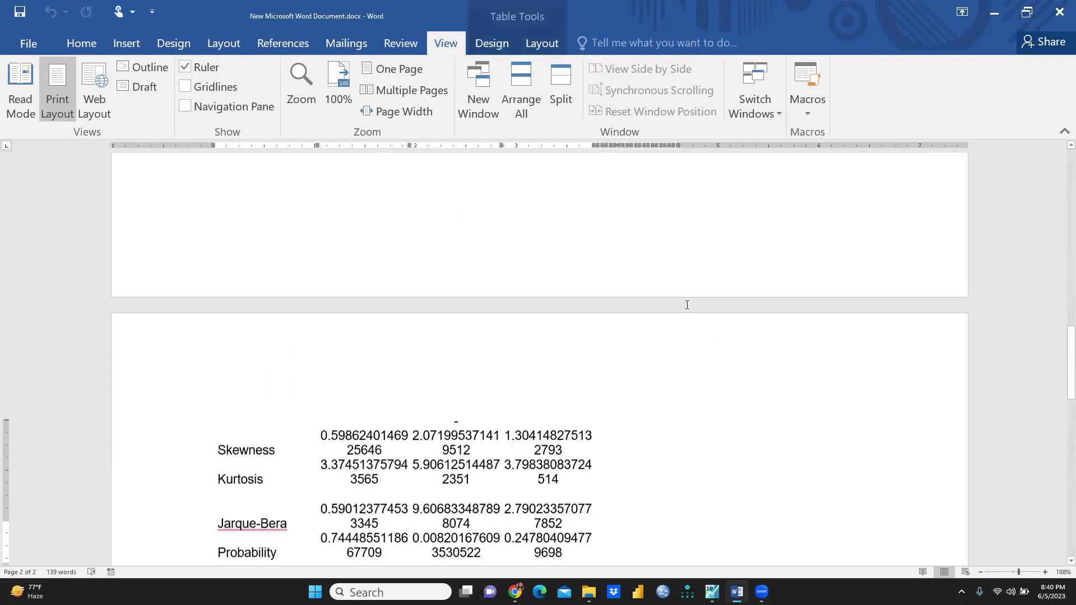
scroll(687, 304, "up", 5)
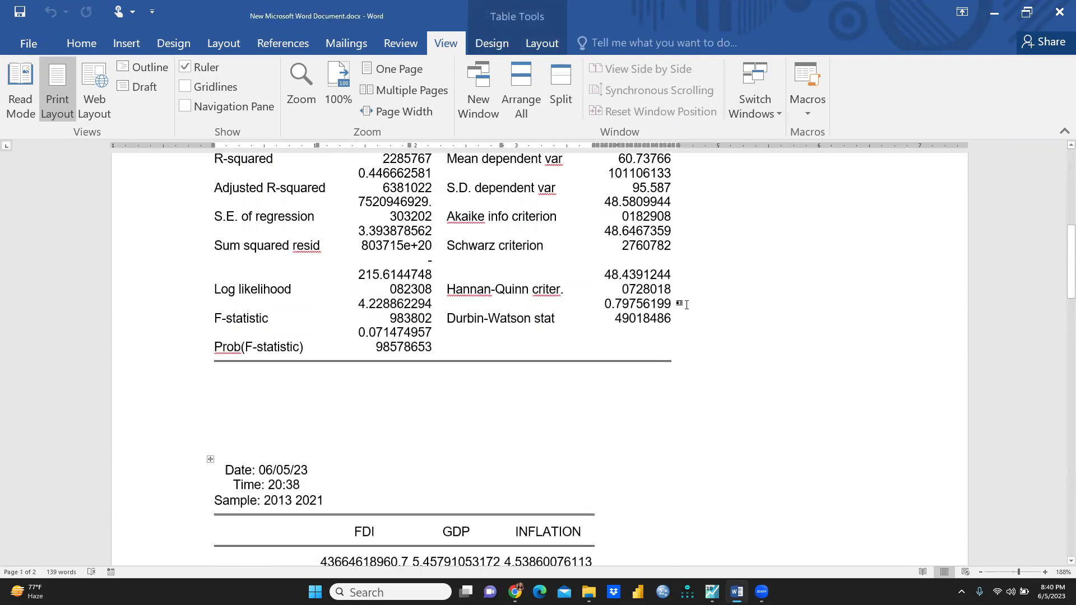
scroll(686, 304, "down", 3)
left_click(473, 337)
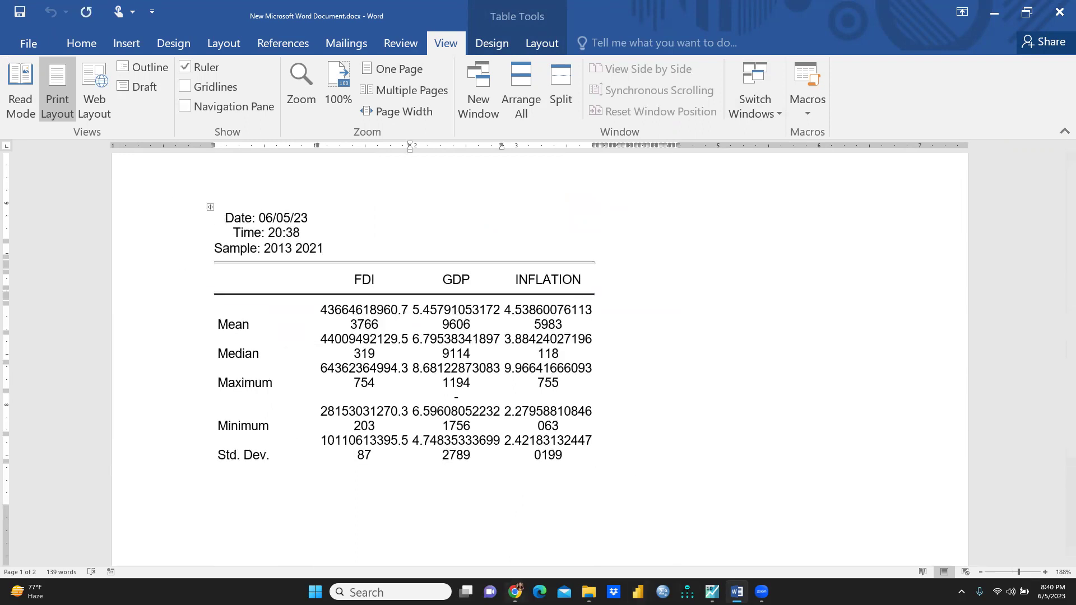
Step: Switch to EViews and copy rows 1 to 21 of the statistics table with the numbers as displayed
left_click(737, 592)
left_click(515, 593)
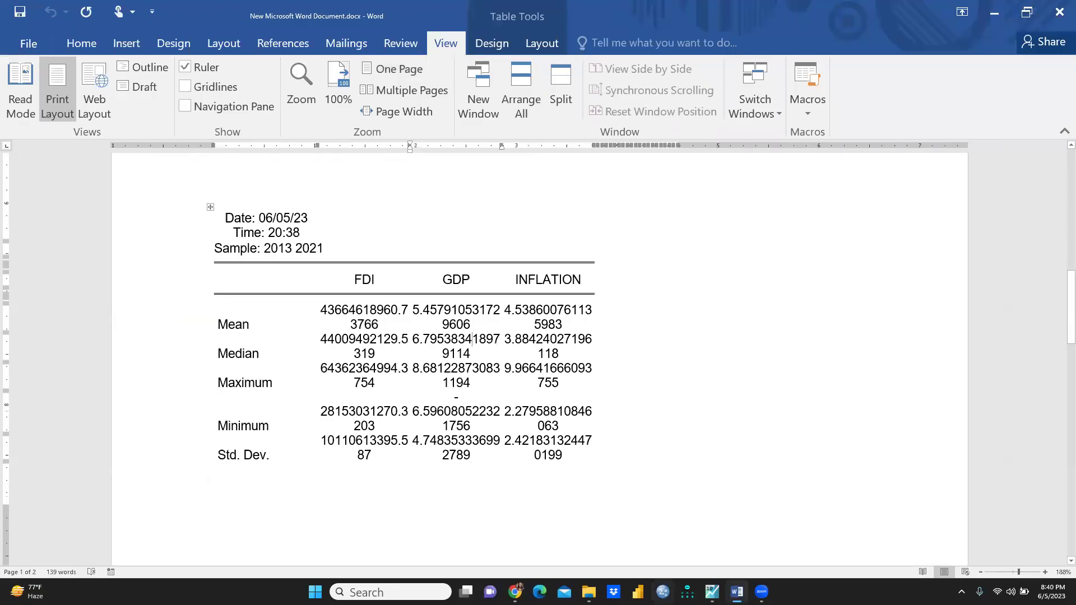
left_click(712, 592)
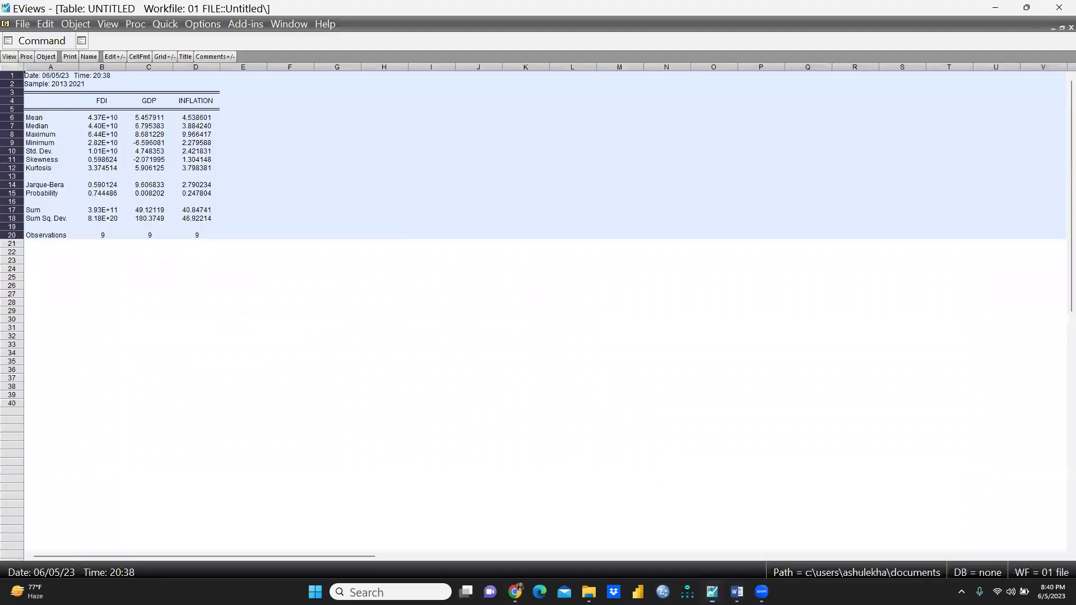
left_click(360, 407)
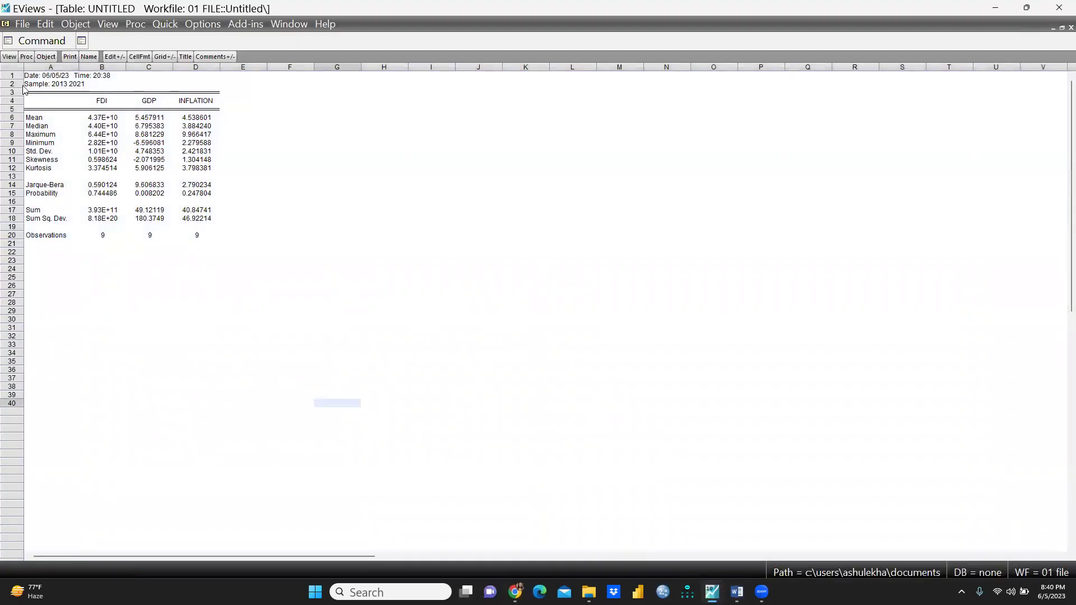
left_click_drag(15, 75, 21, 245)
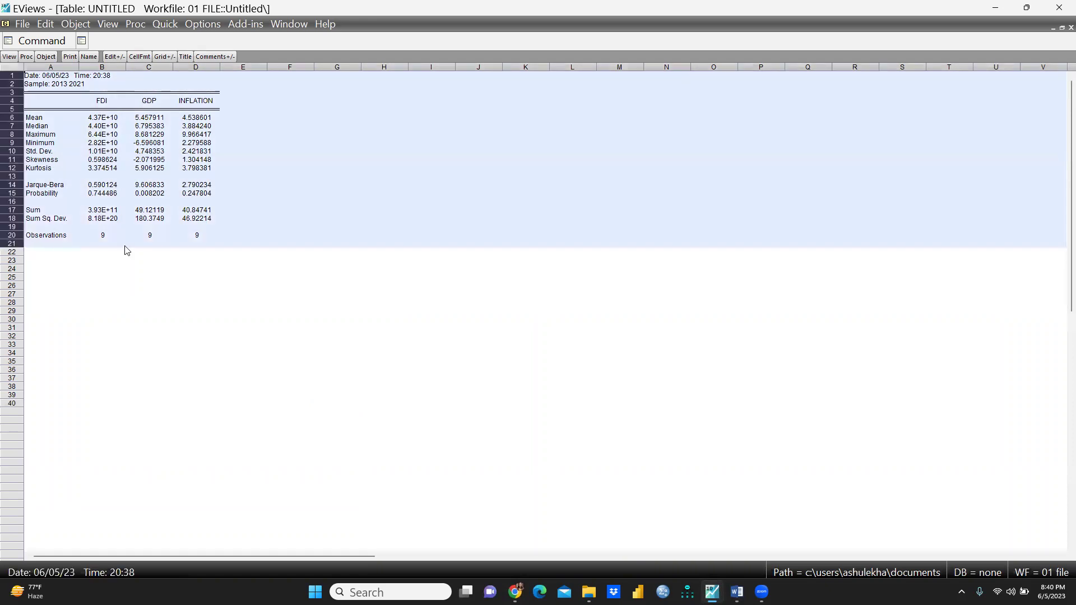
right_click(239, 175)
left_click(277, 185)
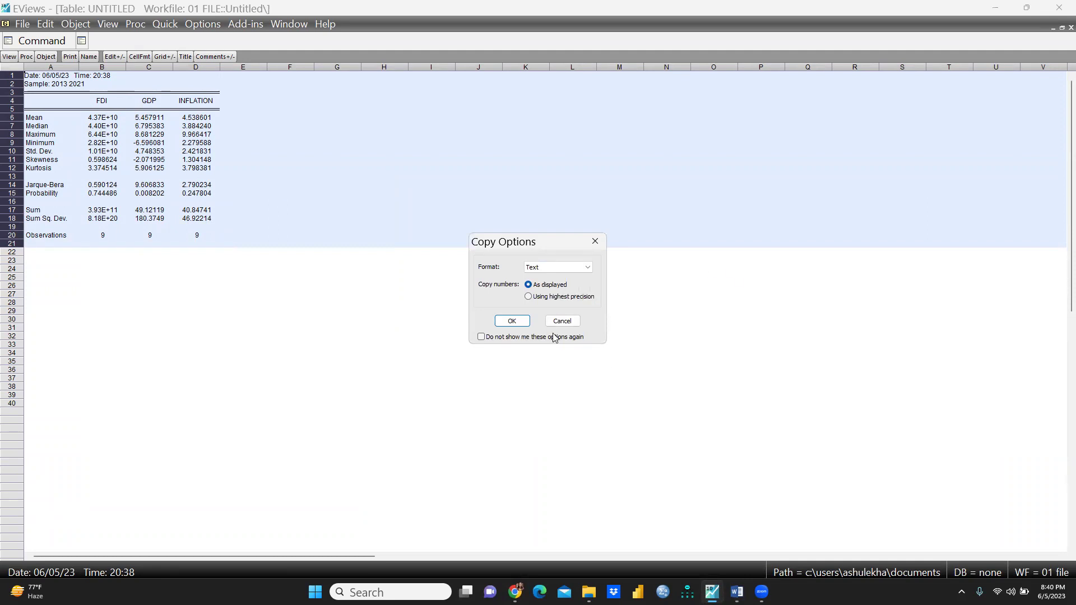
left_click(511, 322)
Step: Switch to Word and paste the as-displayed statistics below the highest-precision table, leaving blank lines between them
left_click(737, 592)
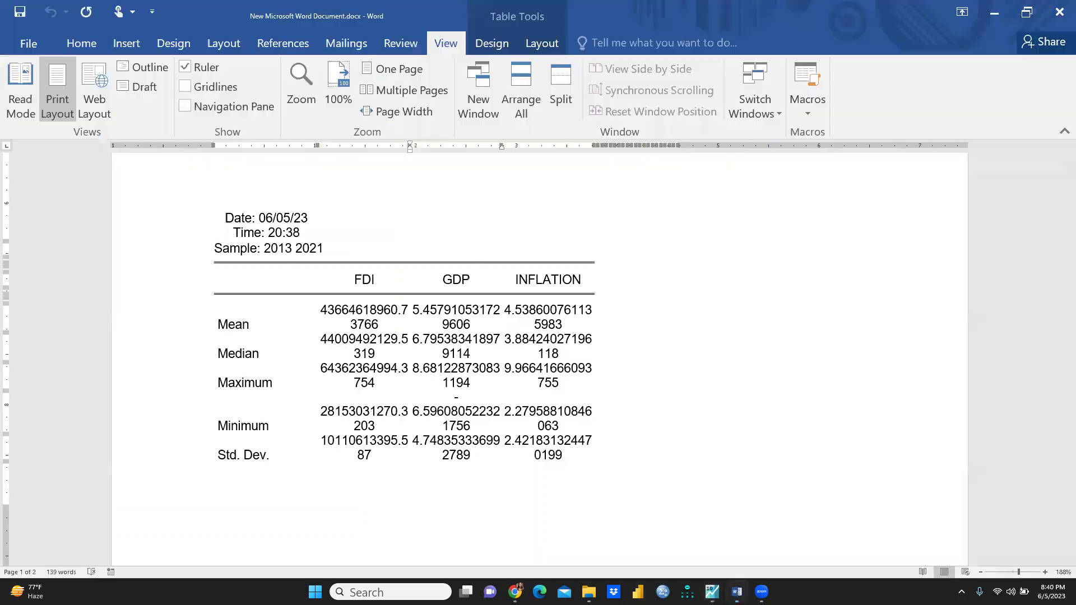
scroll(346, 354, "down", 10)
scroll(251, 288, "down", 5)
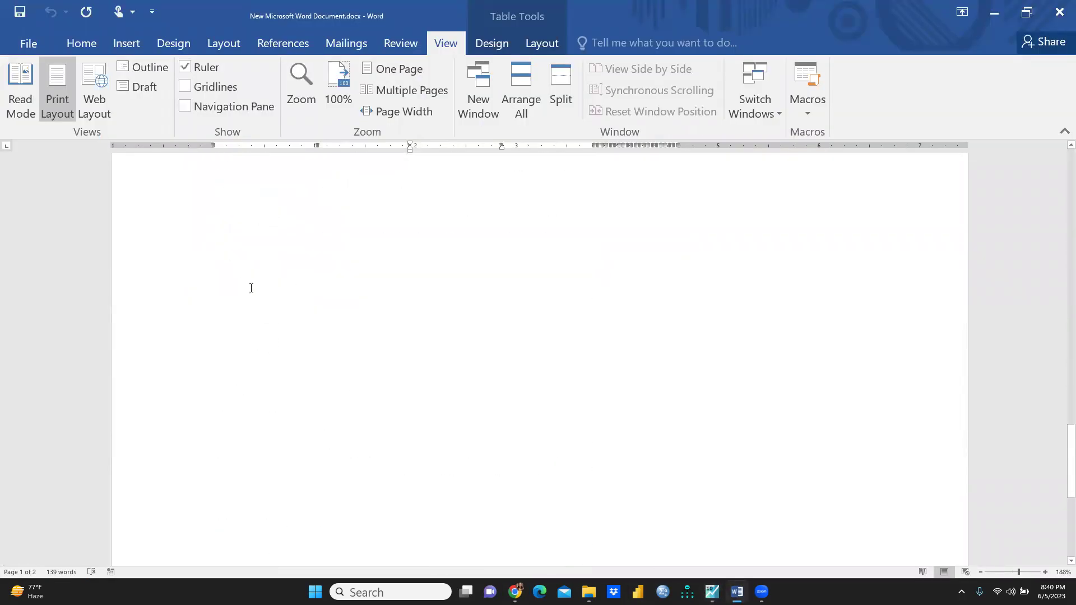
scroll(245, 251, "up", 4)
left_click(236, 279)
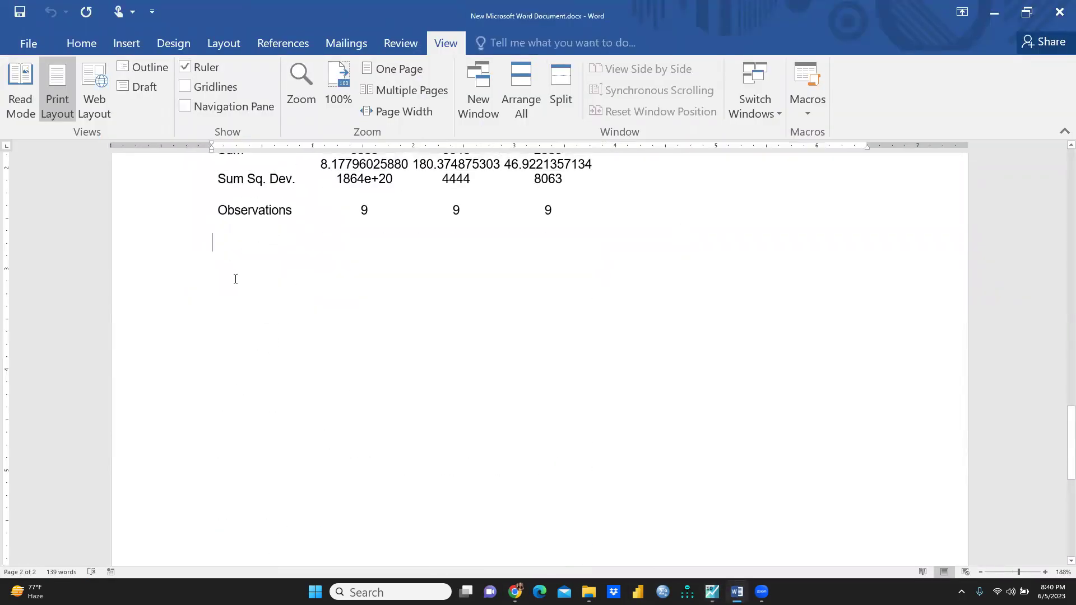
key("Return")
key("Return")
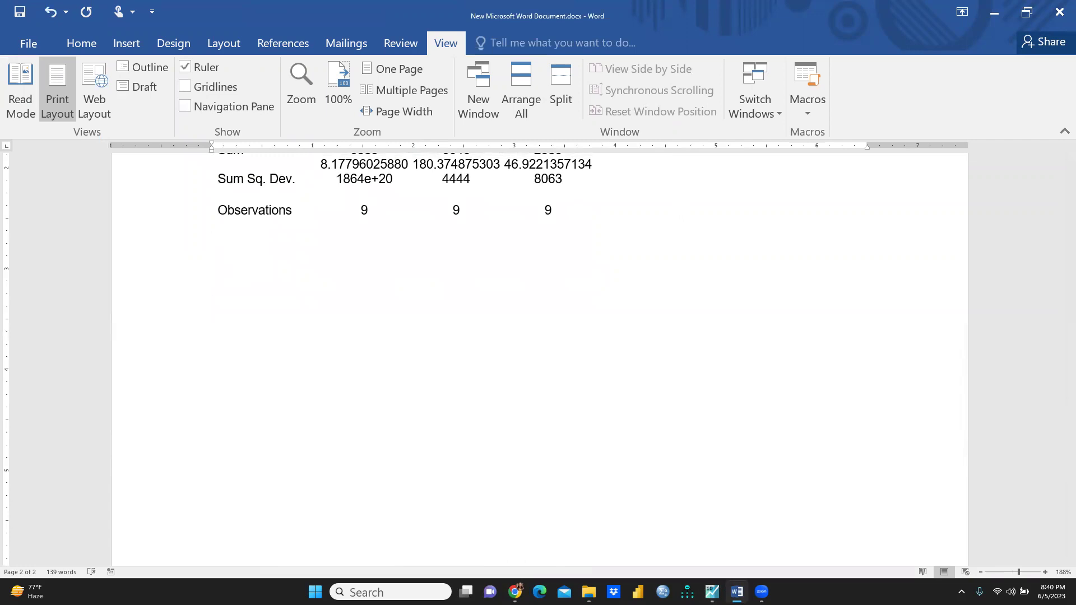
key("ctrl+v")
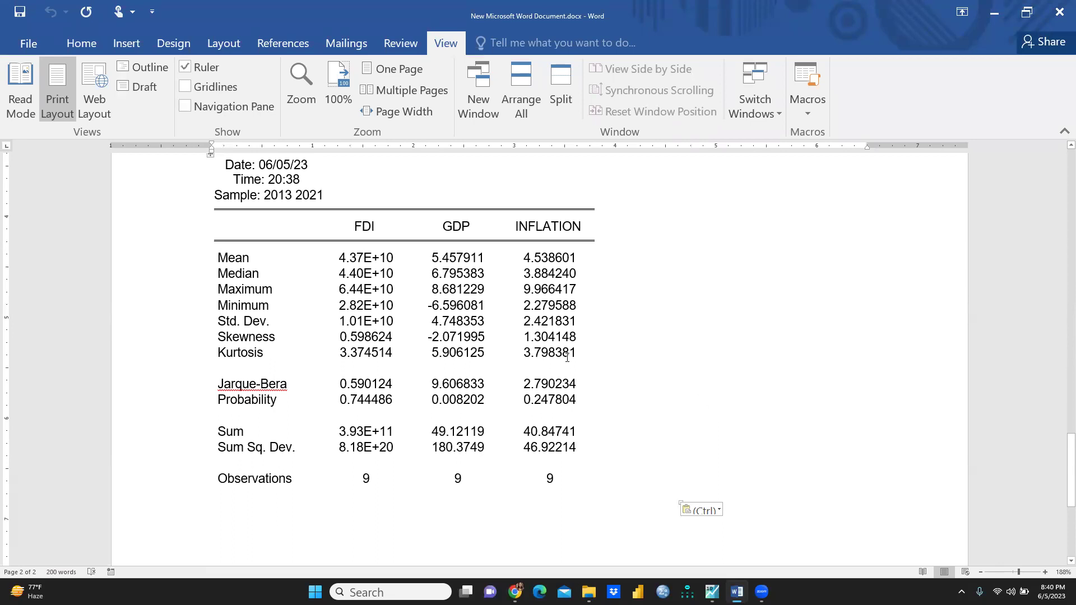
Step: Compare the as-displayed statistics table with the highest-precision version above it in the document
scroll(566, 356, "up", 10)
scroll(566, 355, "up", 6)
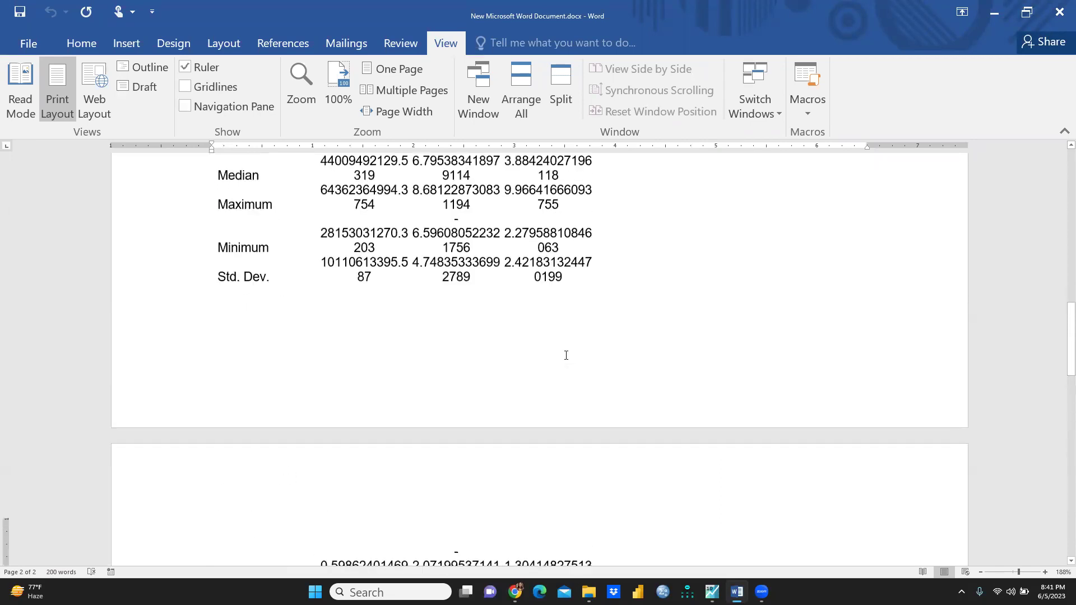
scroll(566, 356, "down", 8)
scroll(566, 355, "down", 8)
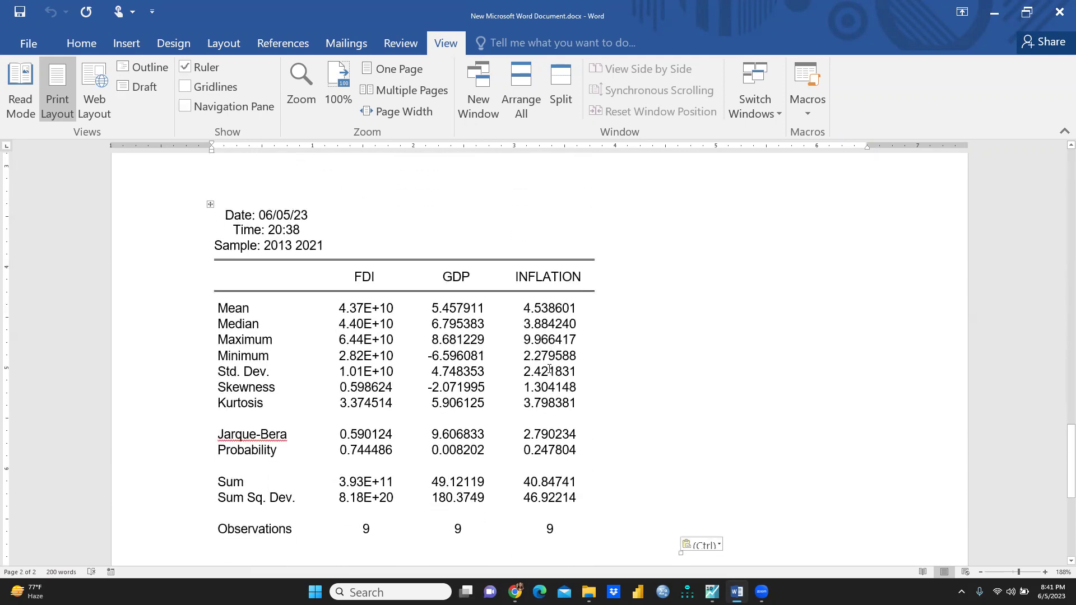
scroll(549, 368, "up", 2)
scroll(549, 368, "down", 4)
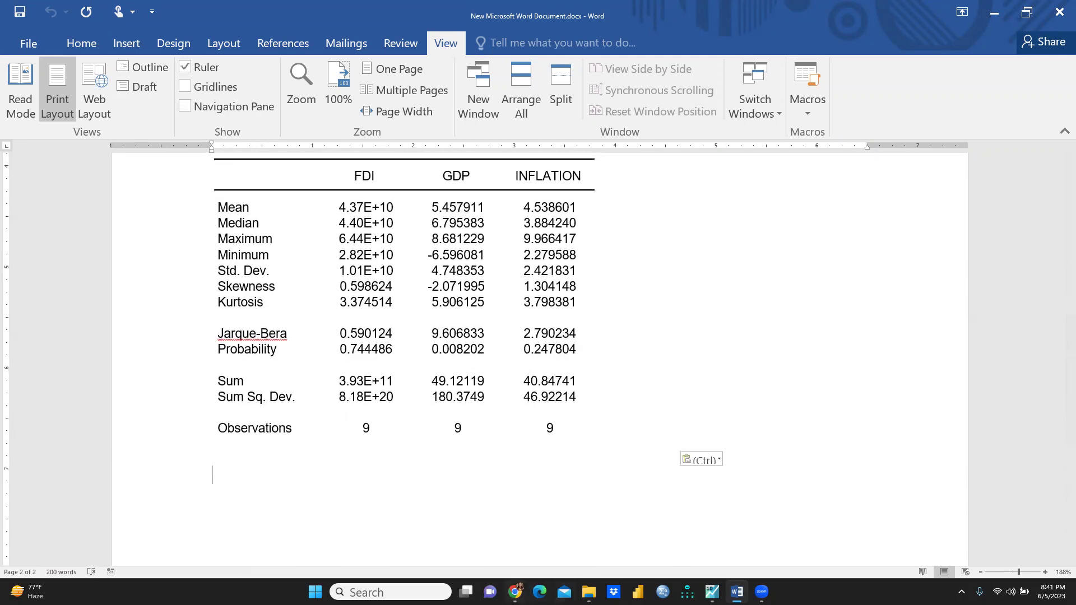
Step: Switch back to EViews, clear the row selection and check which views the frozen table offers
left_click(515, 593)
key("alt+Tab")
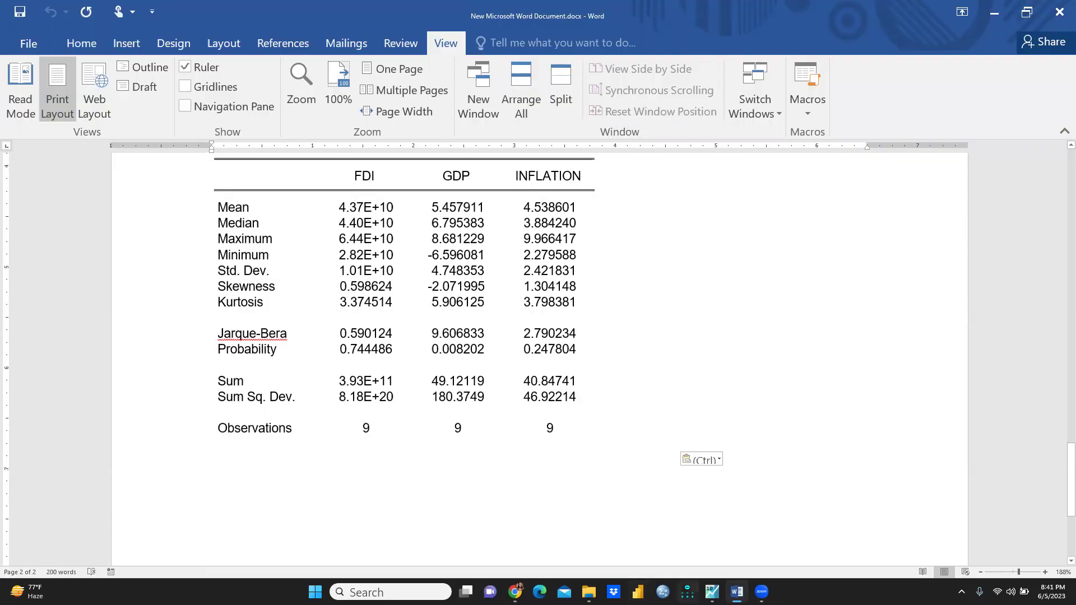
left_click(711, 592)
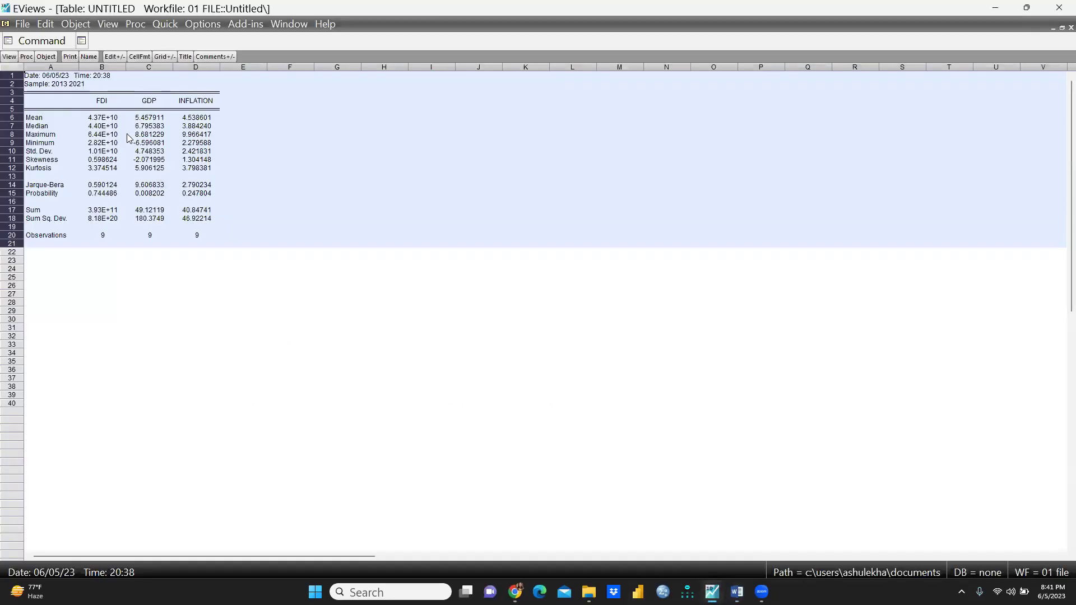
left_click(231, 387)
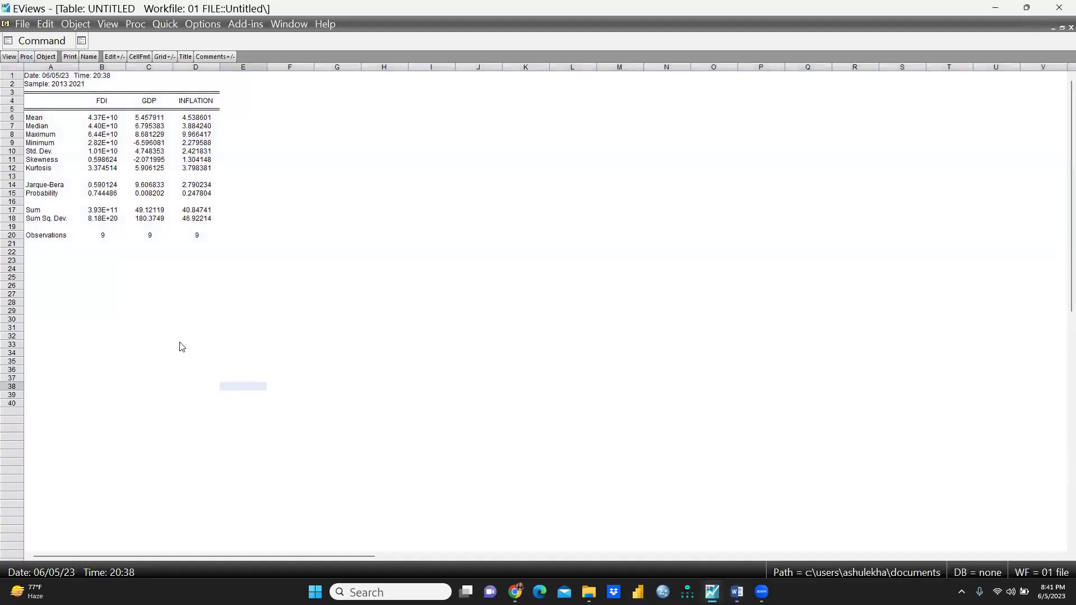
left_click(10, 57)
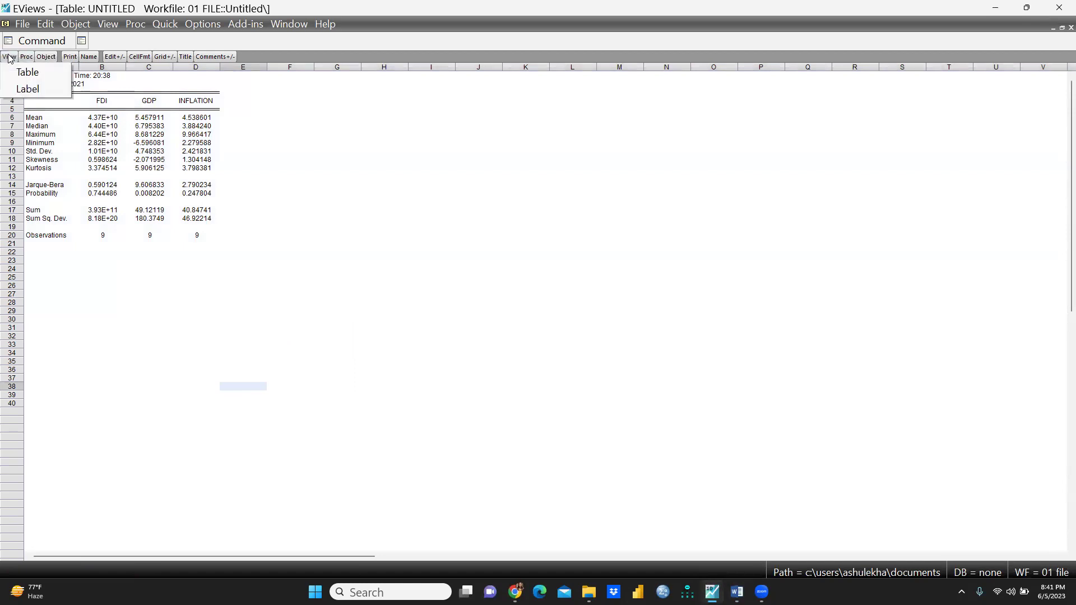
left_click(341, 261)
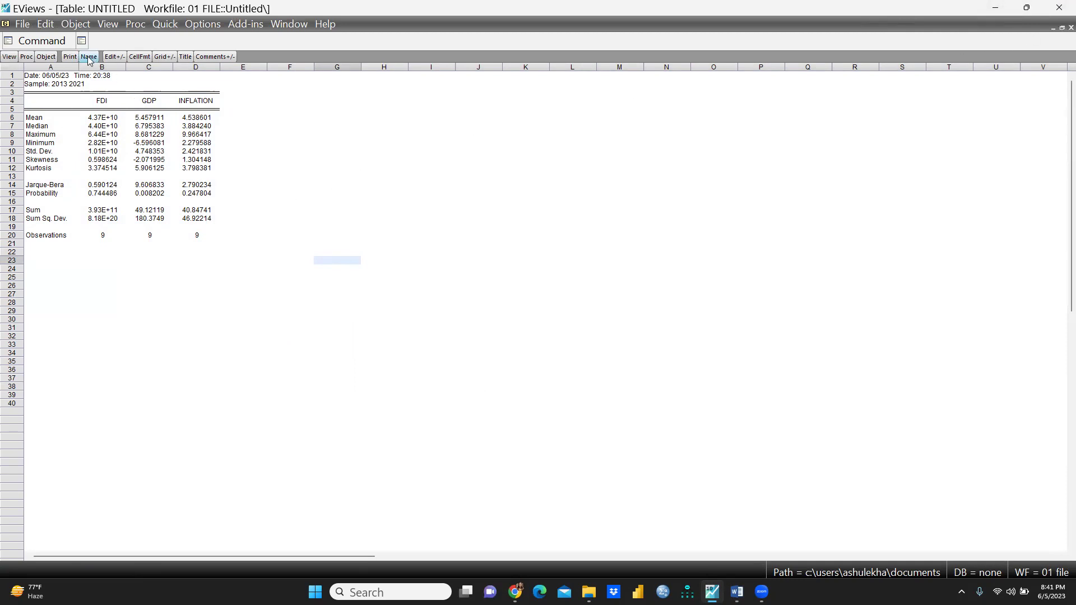
Step: Name the frozen descriptive statistics table Desc
left_click(89, 58)
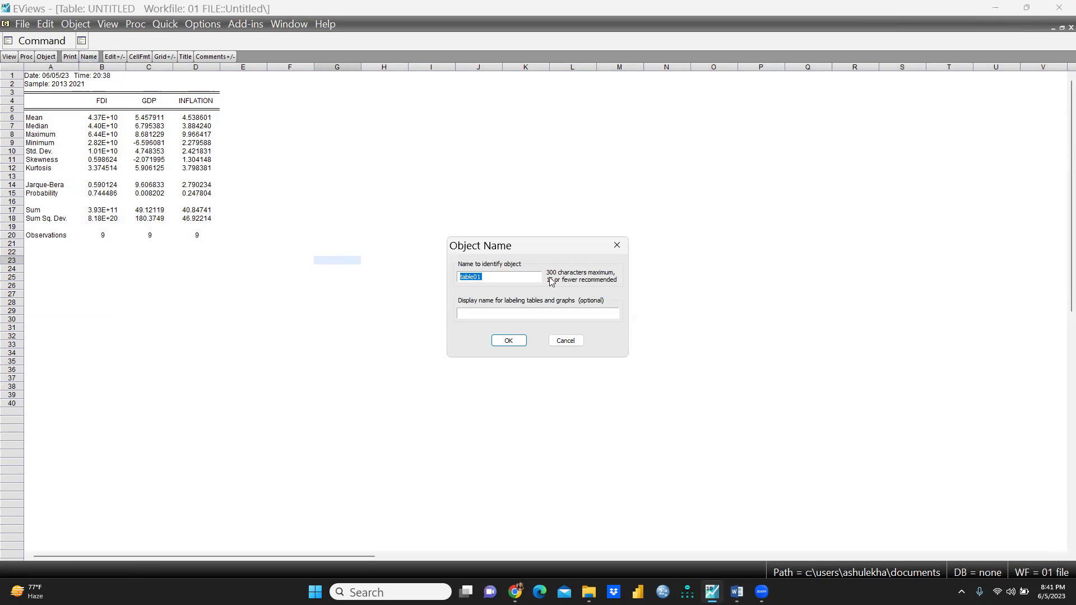
key("BackSpace")
type("D")
type("esc")
left_click(508, 342)
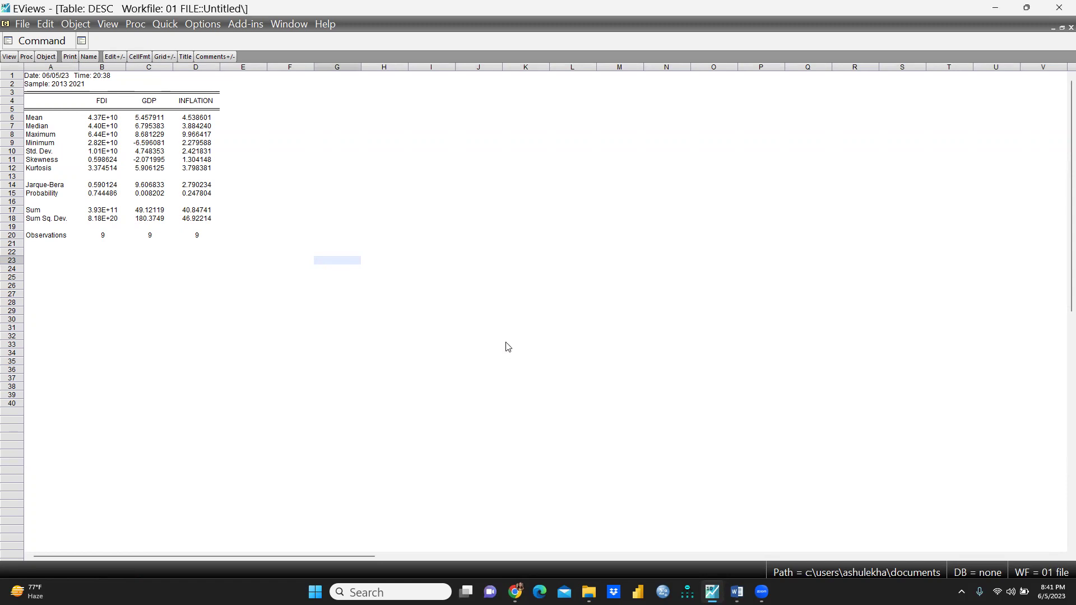
Step: Close the Desc table and the untitled statistics group, deleting that group to get back to the workfile
left_click(1071, 27)
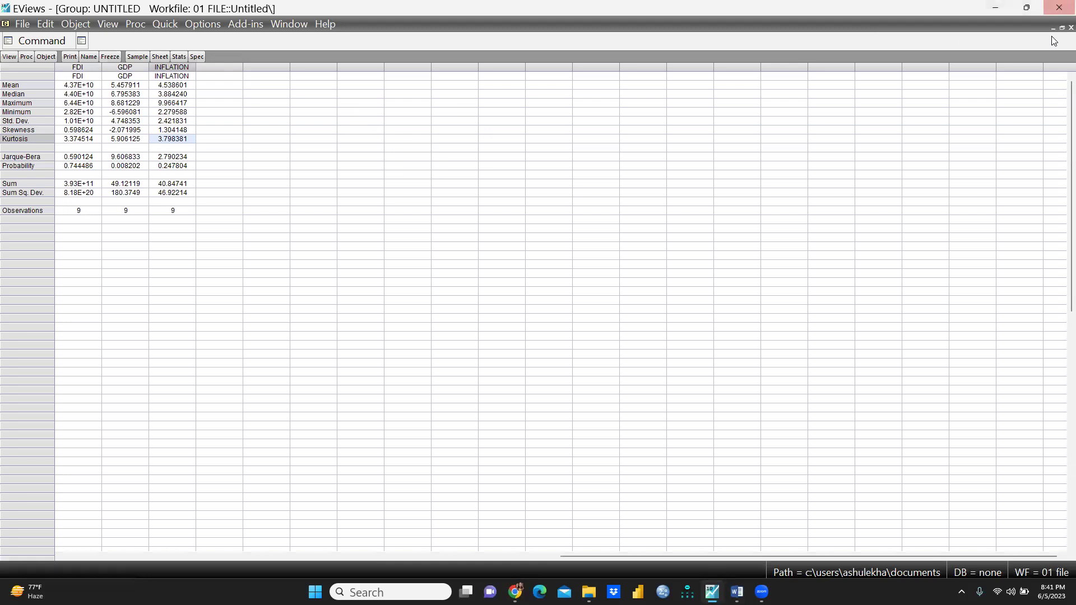
left_click(1061, 28)
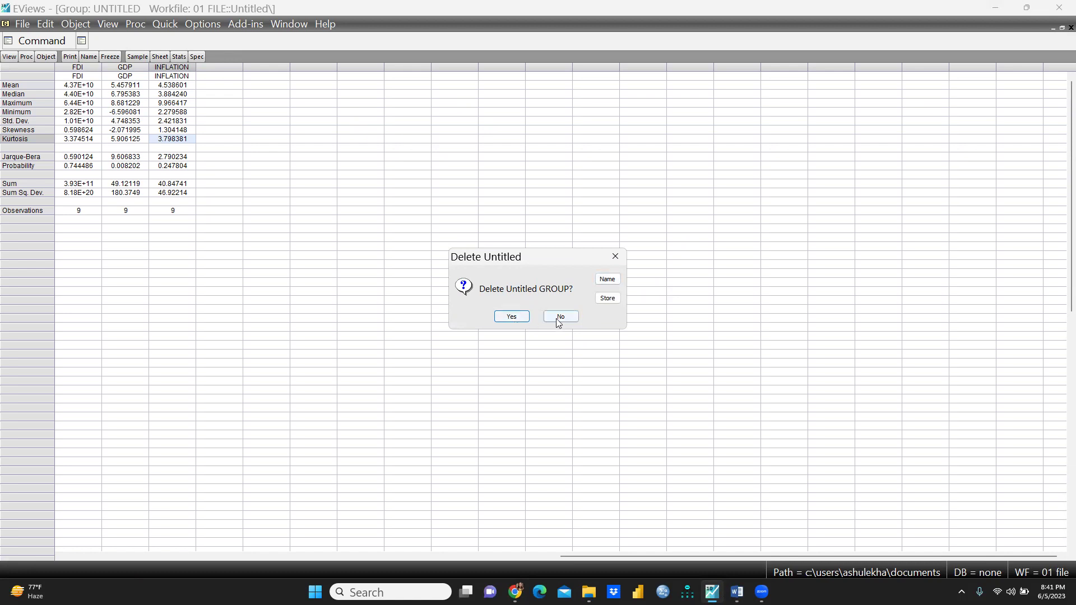
left_click(511, 317)
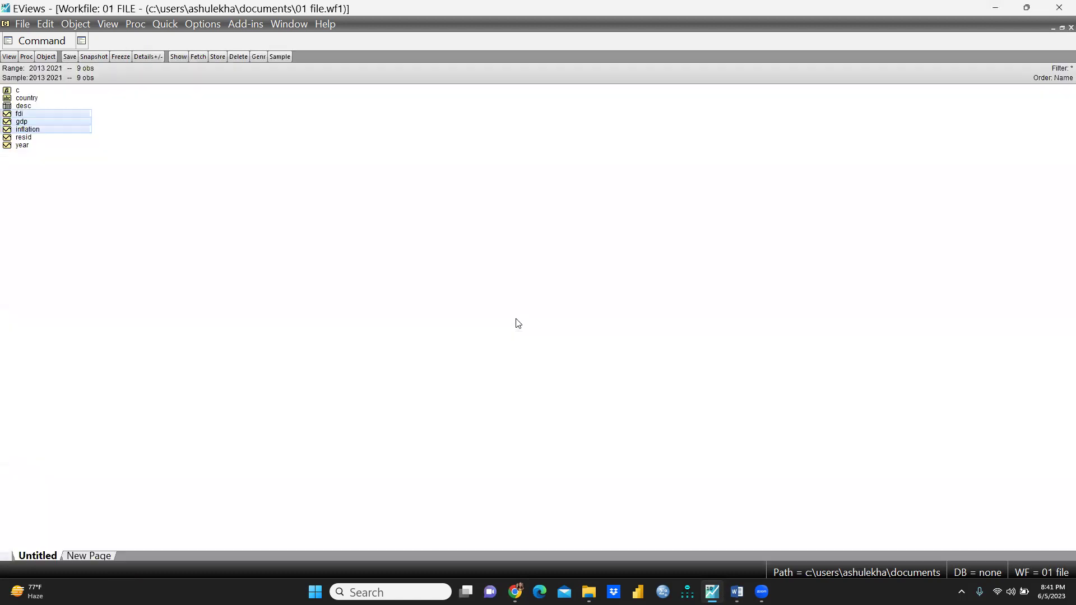
Step: Reopen the desc table from the workfile, check its edit mode and views, close it and look over the workfile's view options
double_click(23, 106)
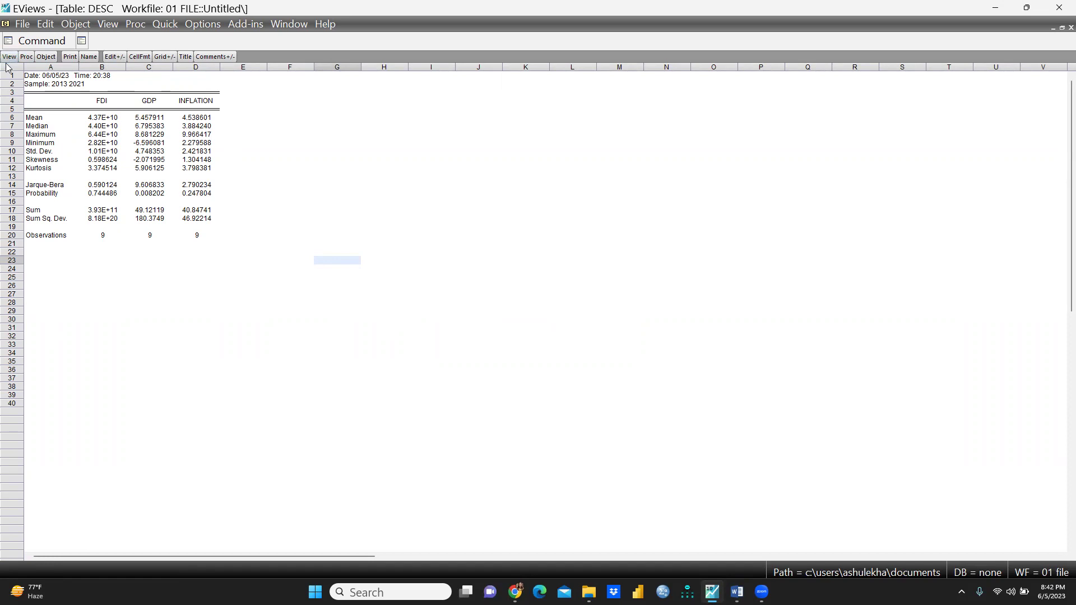
left_click(112, 58)
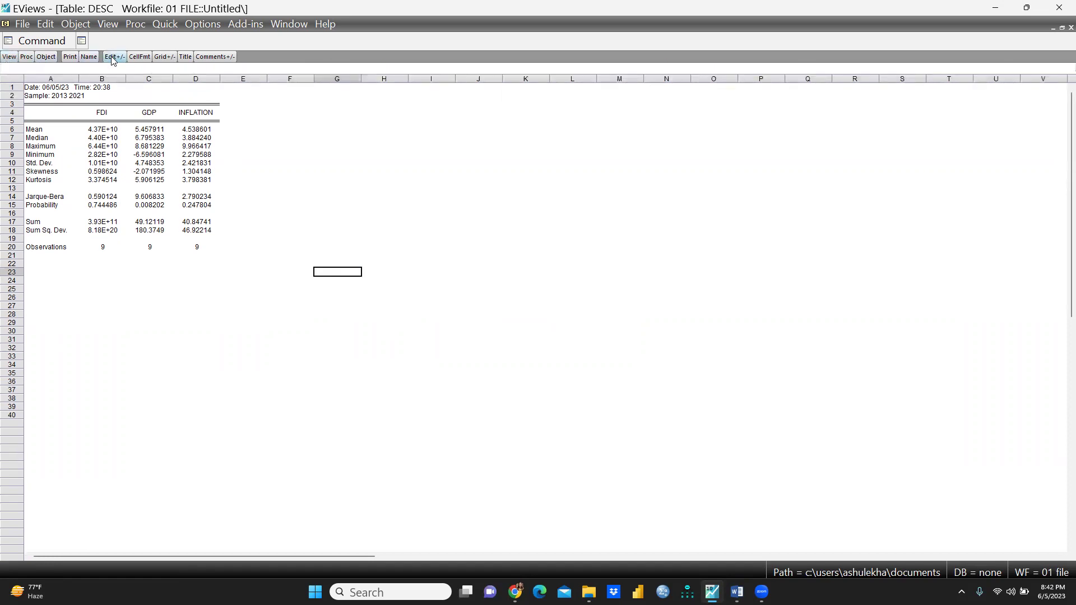
left_click(9, 57)
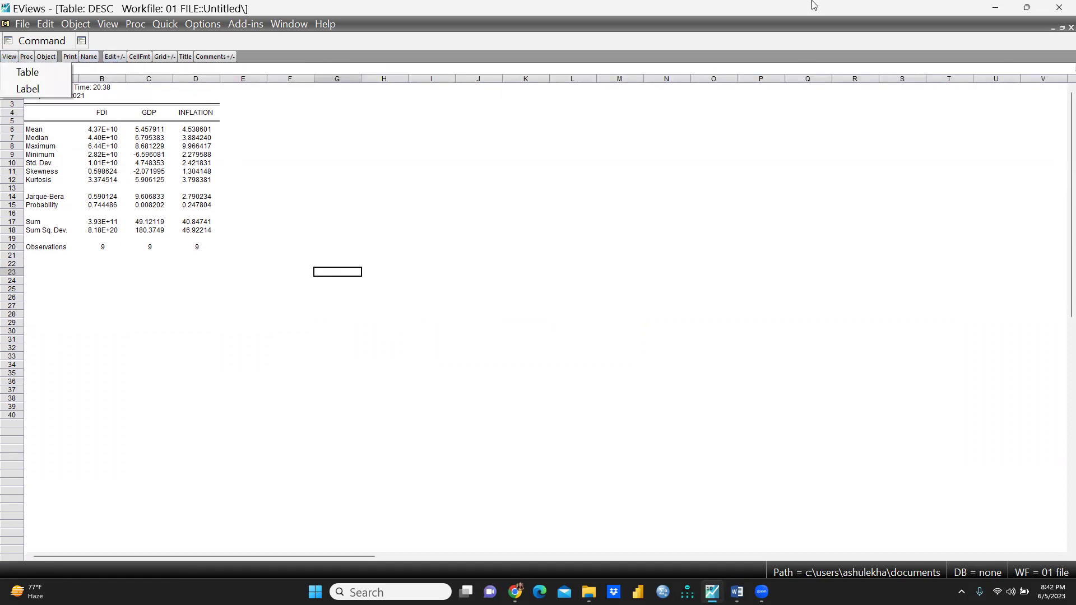
left_click(1061, 30)
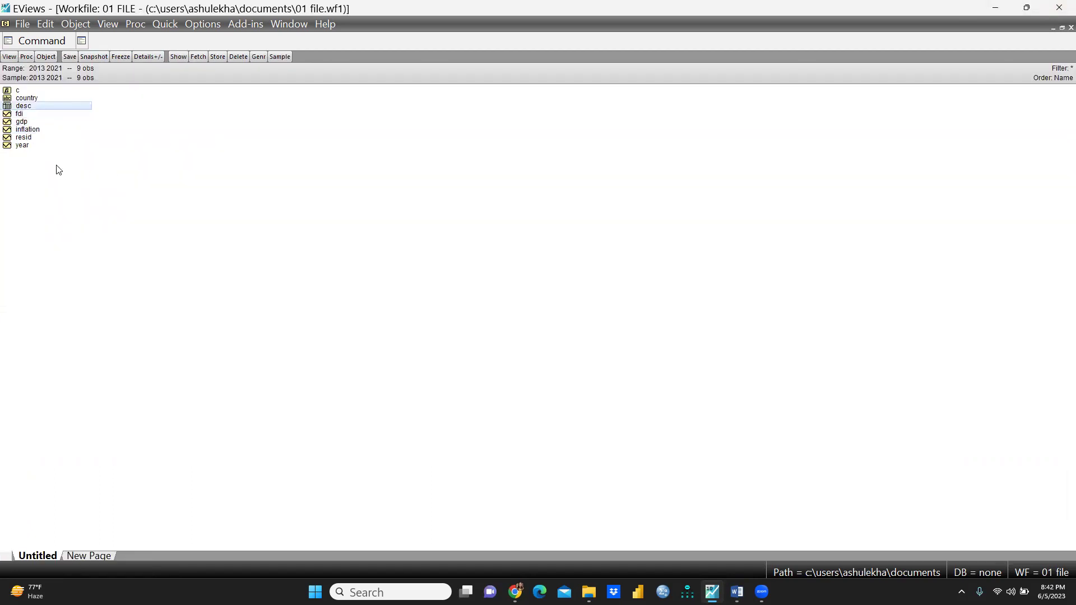
left_click(9, 57)
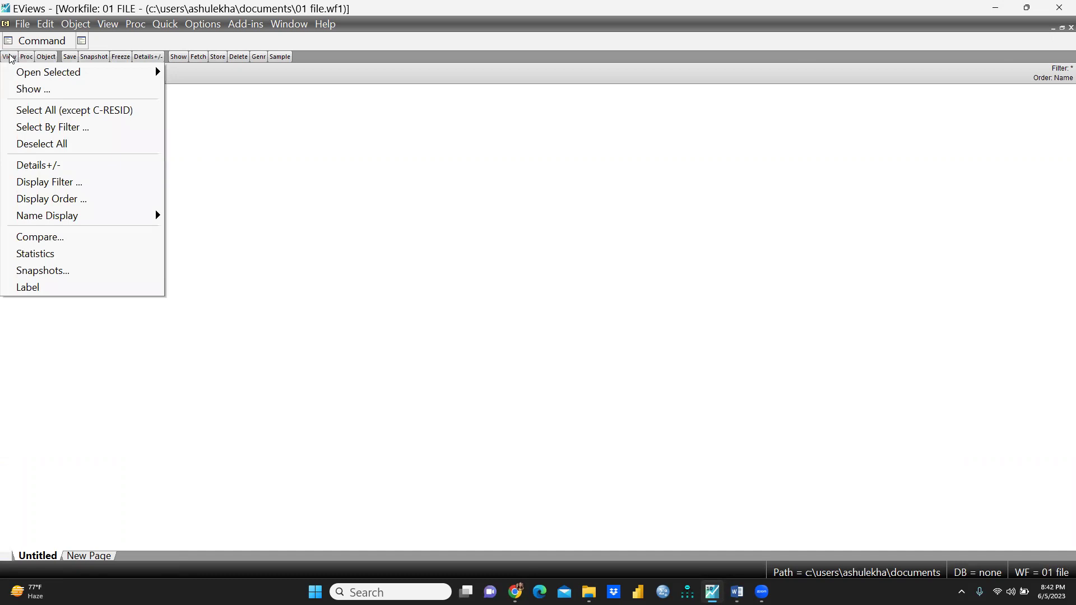
left_click(364, 130)
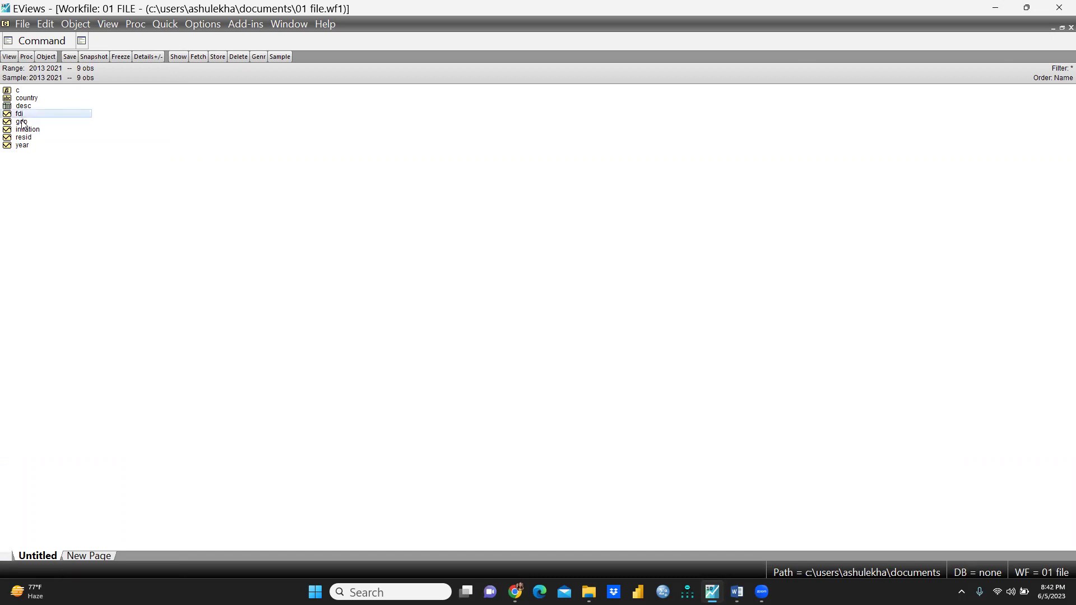
Step: Open the fdi, gdp and inflation series together as a group
left_click_drag(21, 120, 29, 129)
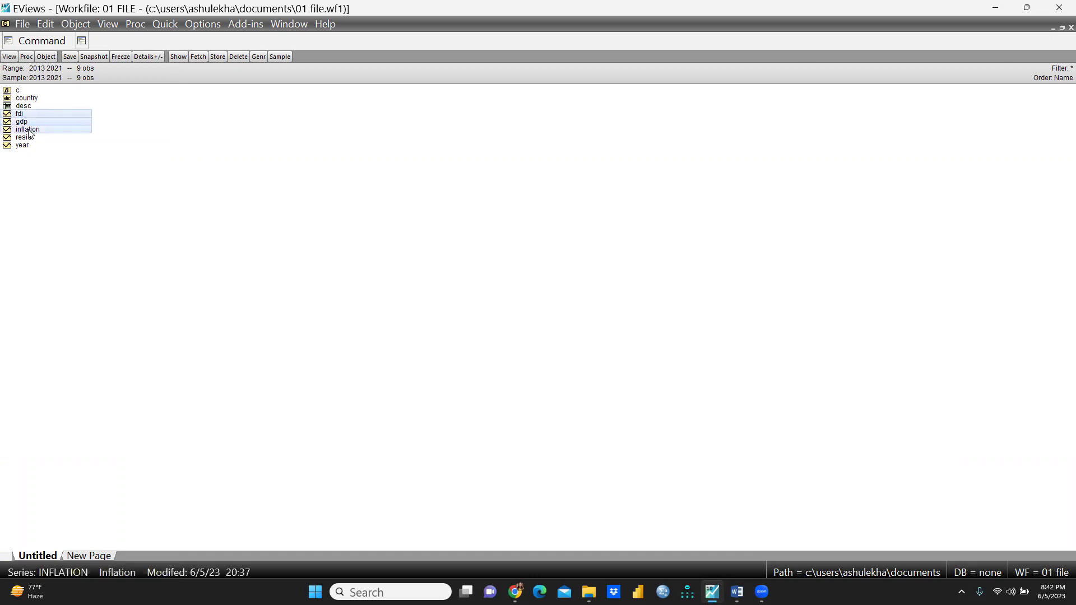
right_click(60, 124)
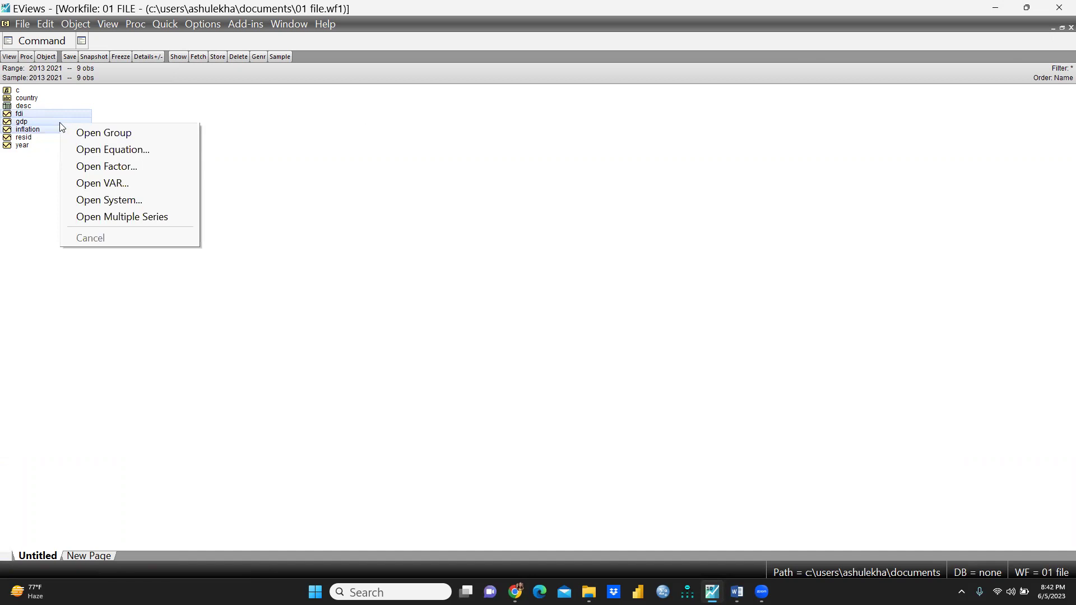
left_click(103, 133)
left_click(264, 148)
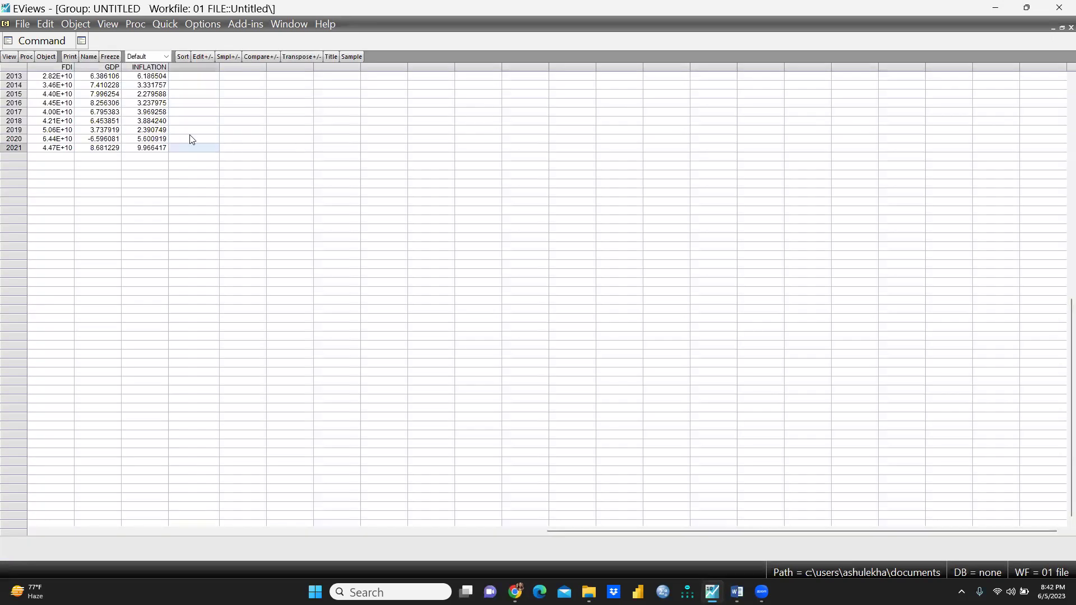
left_click(9, 57)
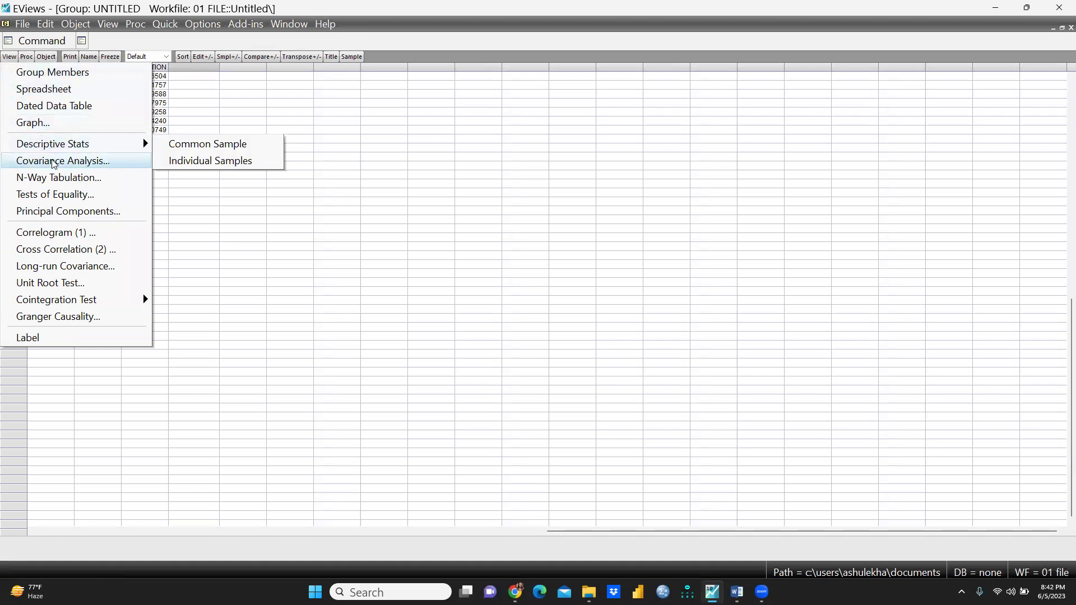
left_click(54, 161)
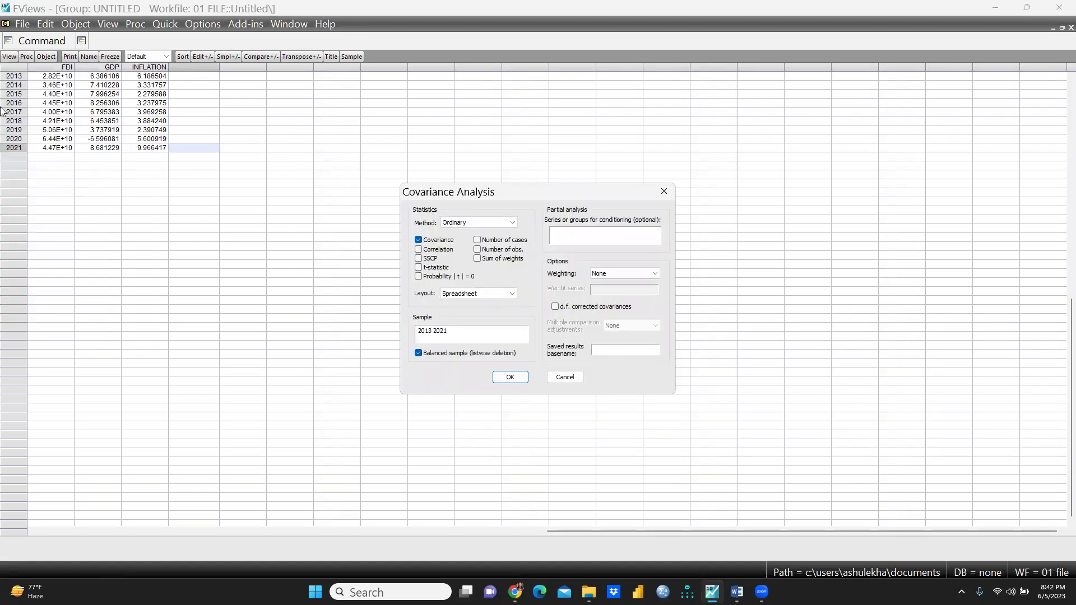
left_click(662, 193)
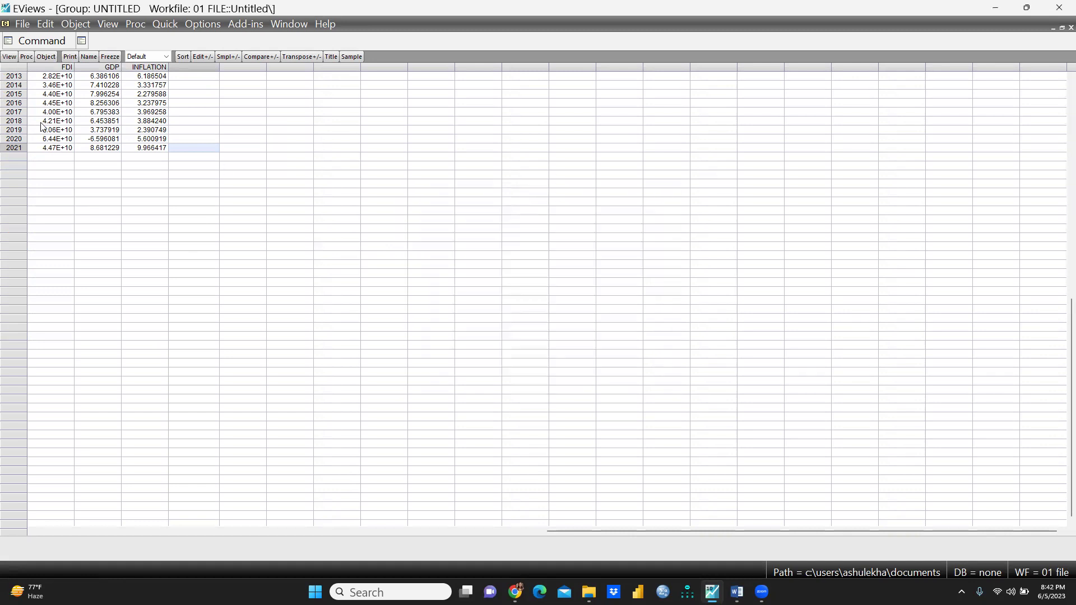
Step: Run a covariance analysis on the group with Correlation as the output instead of Covariance, for the sample 2013 2021
left_click(7, 56)
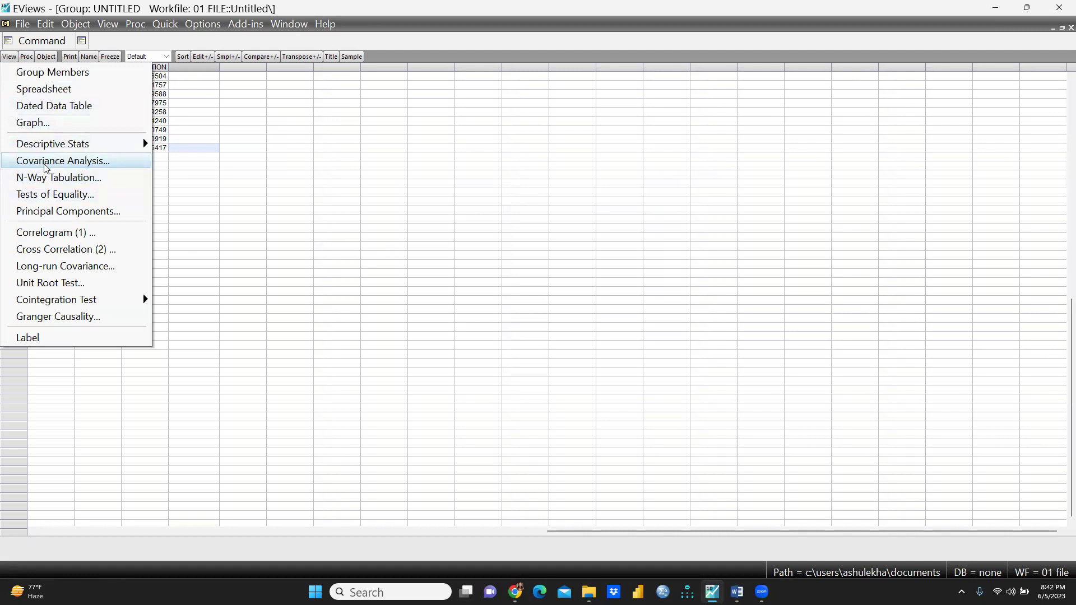
left_click(82, 163)
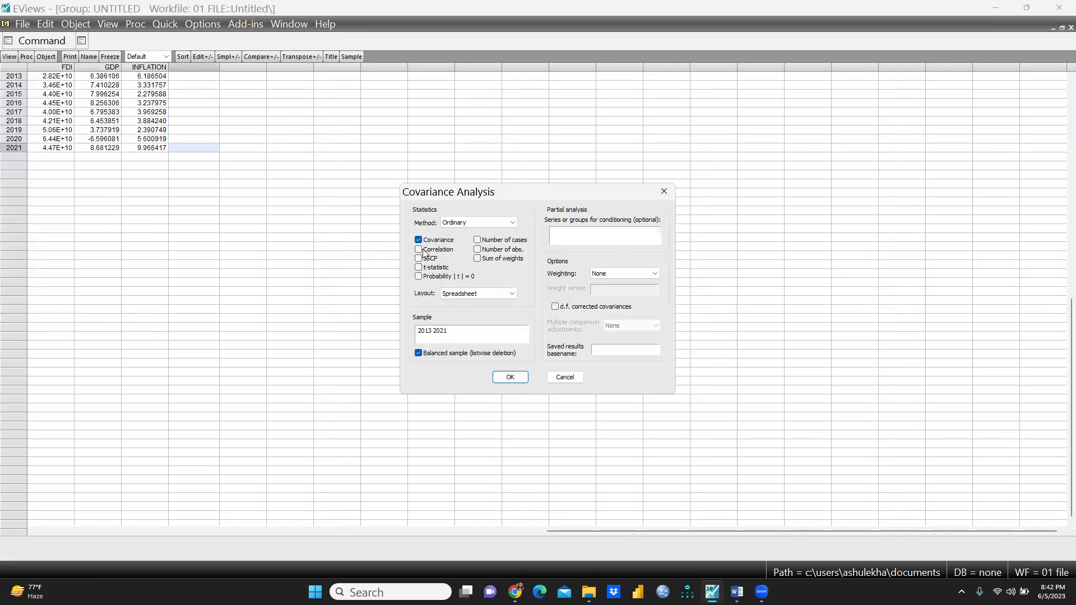
left_click(418, 239)
left_click(510, 378)
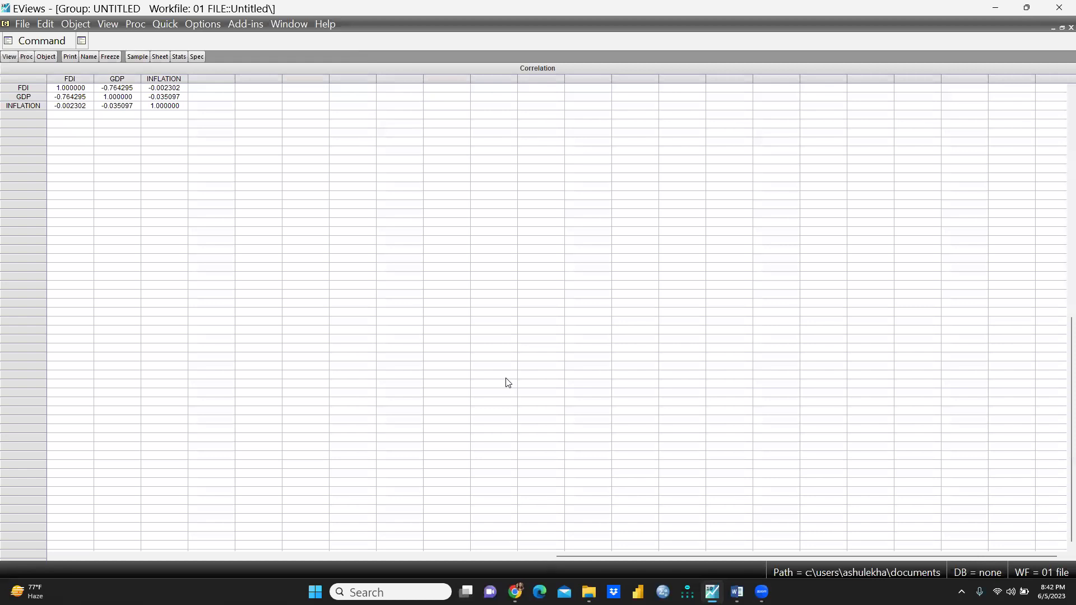
Step: Copy the whole correlation matrix, including its headers, with the numbers as displayed
left_click(20, 78)
right_click(20, 78)
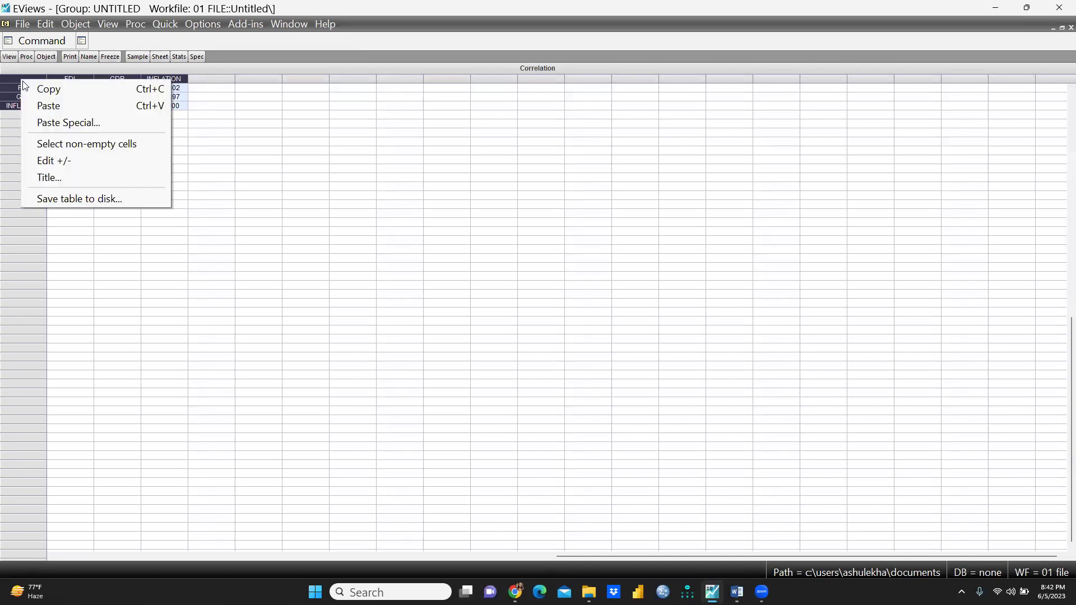
left_click(46, 89)
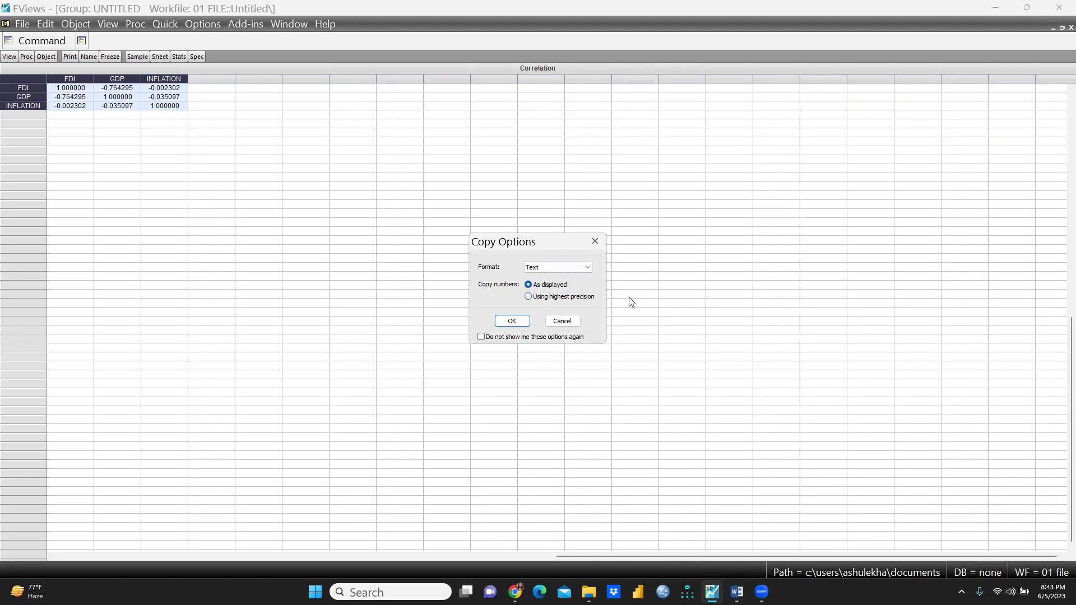
left_click(518, 321)
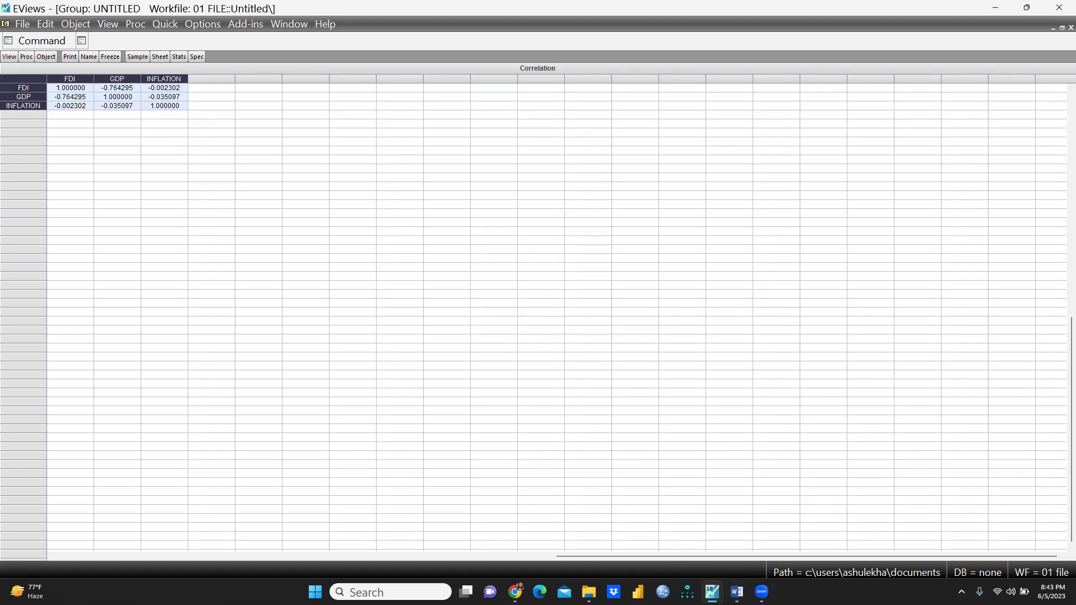
Step: Switch to Word and paste the correlation matrix below the as-displayed statistics table, keeping its source table formatting
left_click(737, 592)
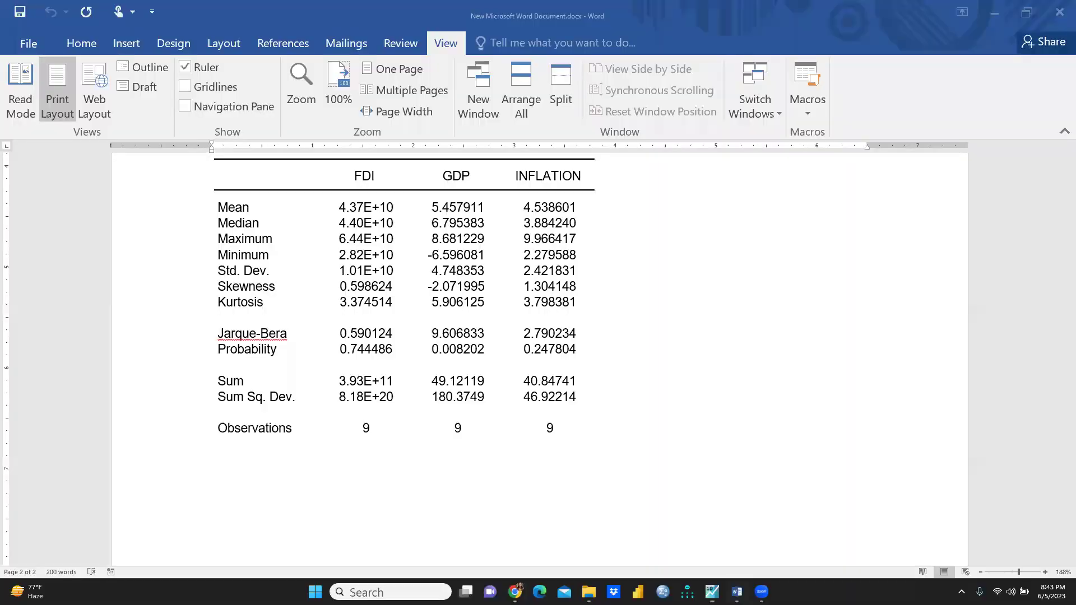
right_click(214, 481)
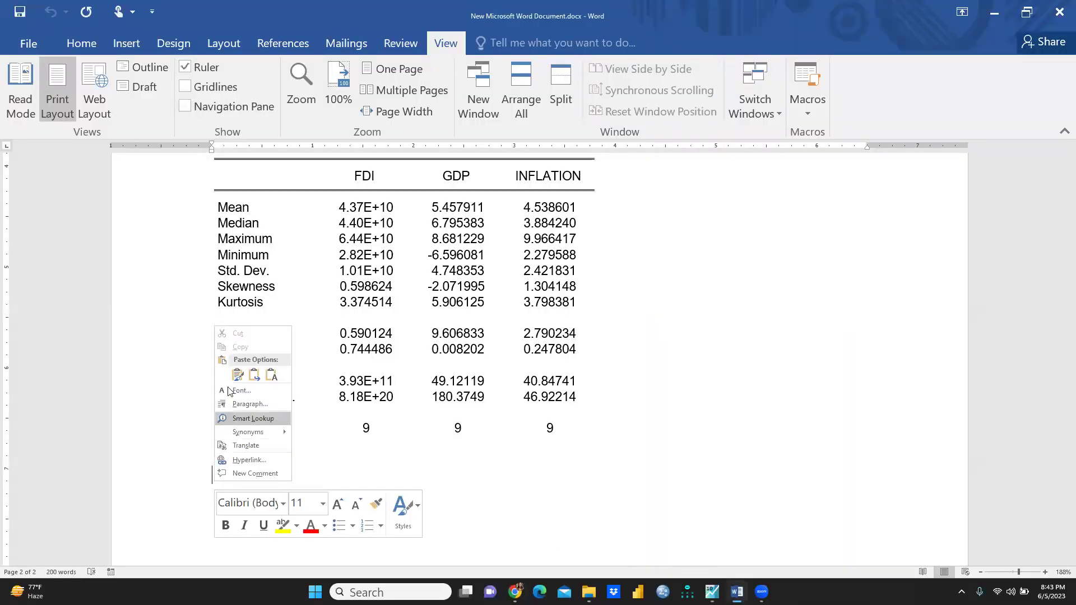
left_click(271, 375)
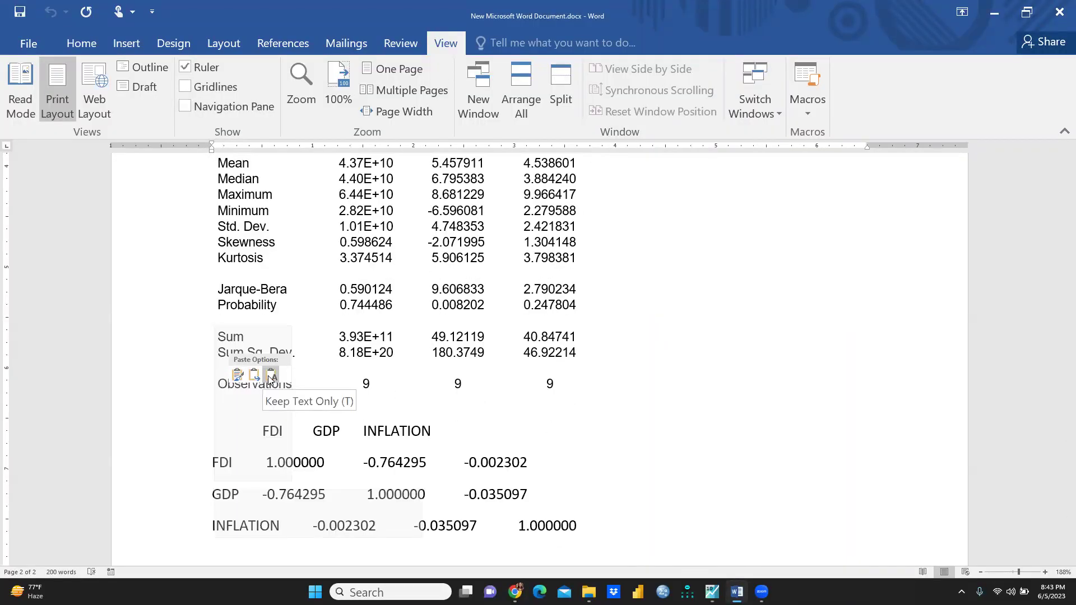
left_click(235, 379)
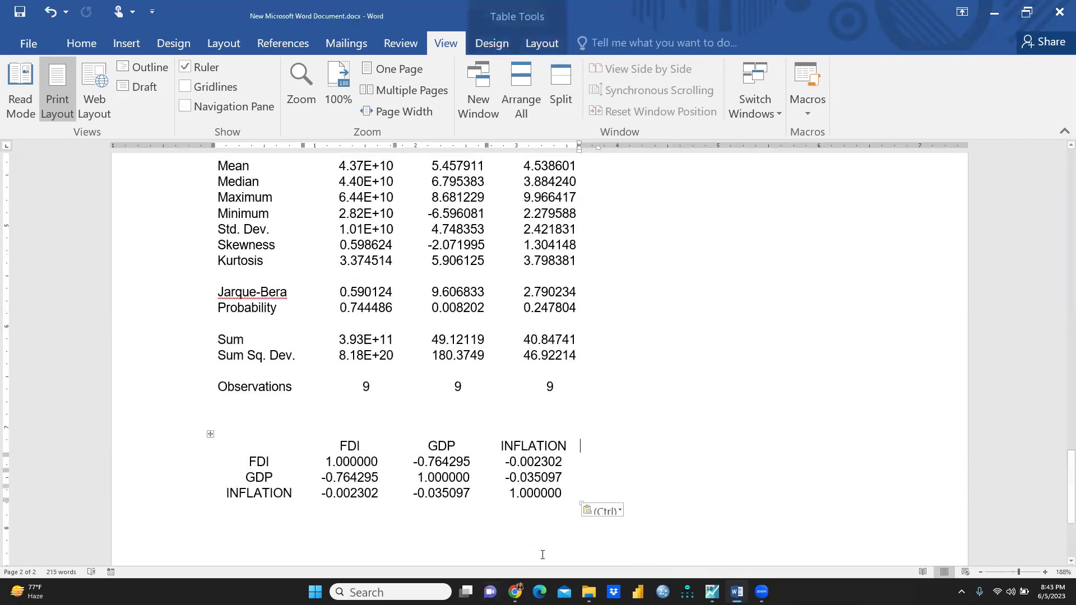
Step: Switch back to EViews and clear the selection of the correlation matrix
left_click(515, 593)
left_click(515, 593)
left_click(711, 592)
left_click(346, 217)
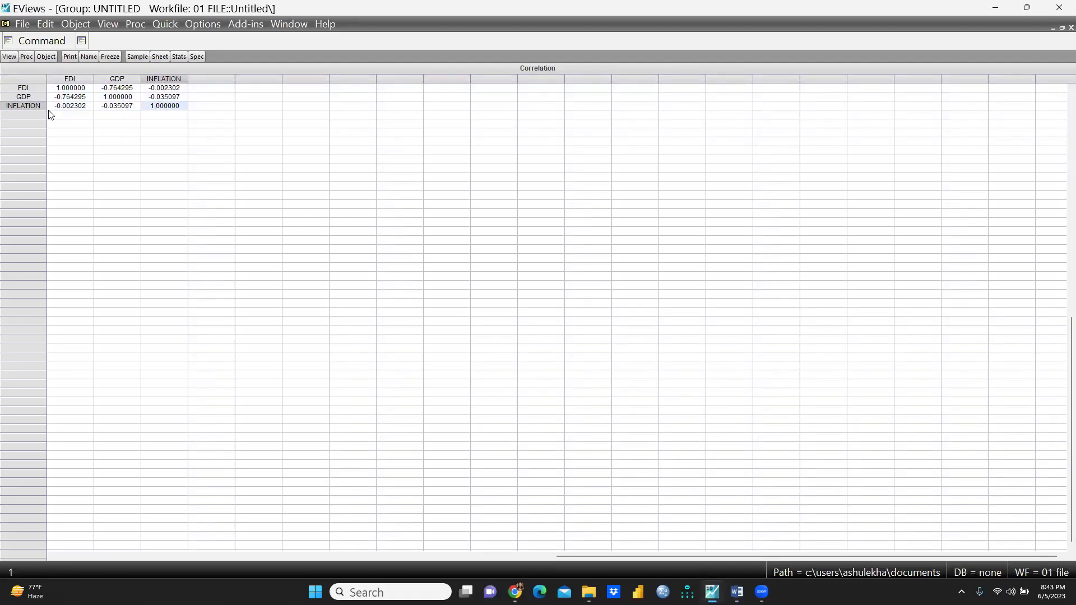
Step: Keep the untitled correlation group by naming it correlat, and close its window
left_click(1070, 27)
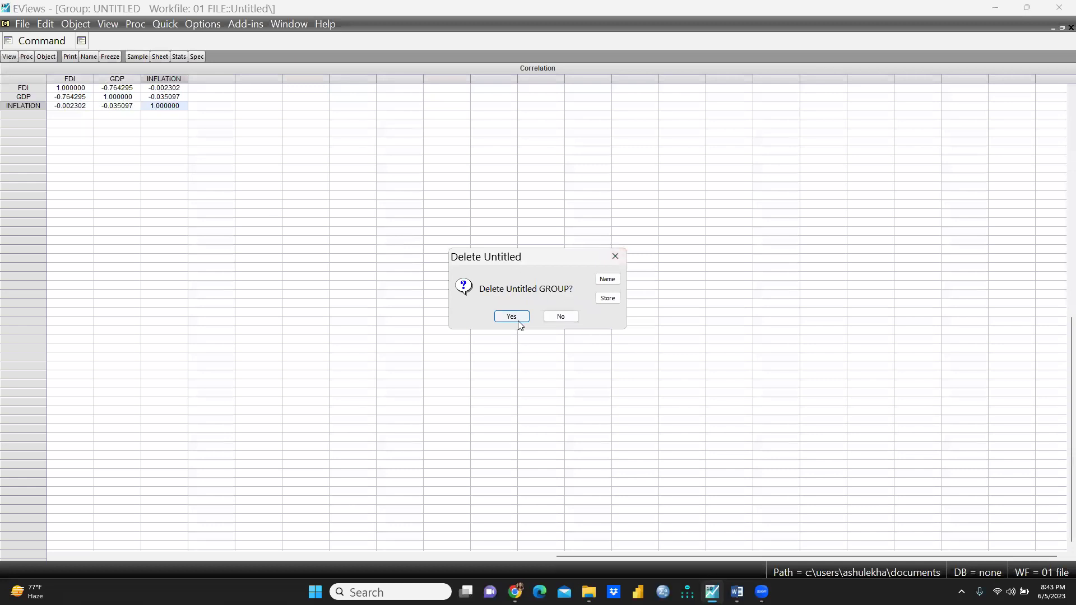
left_click(551, 318)
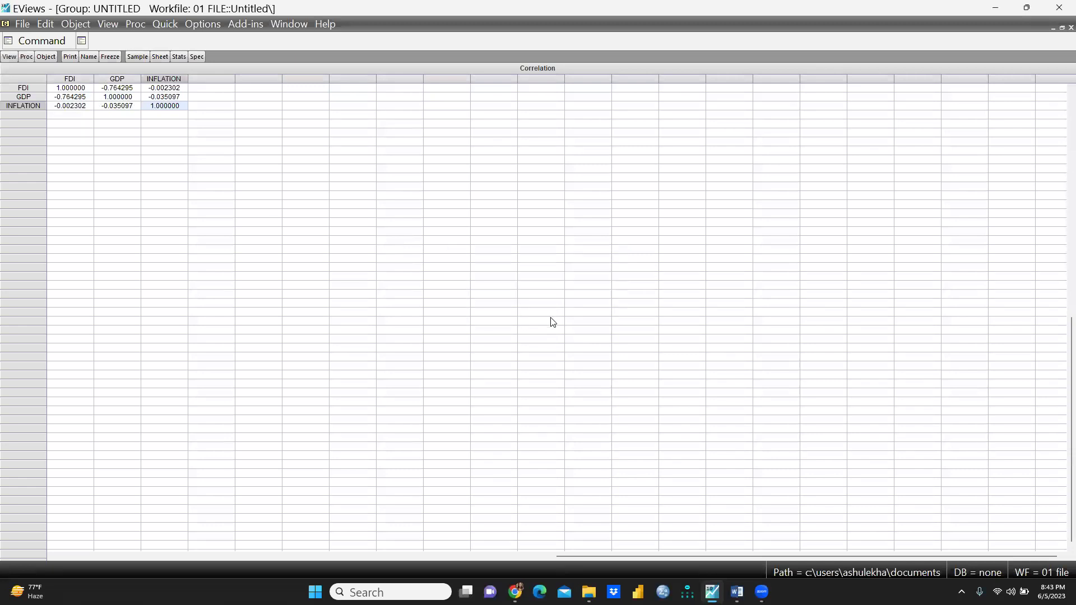
left_click(86, 56)
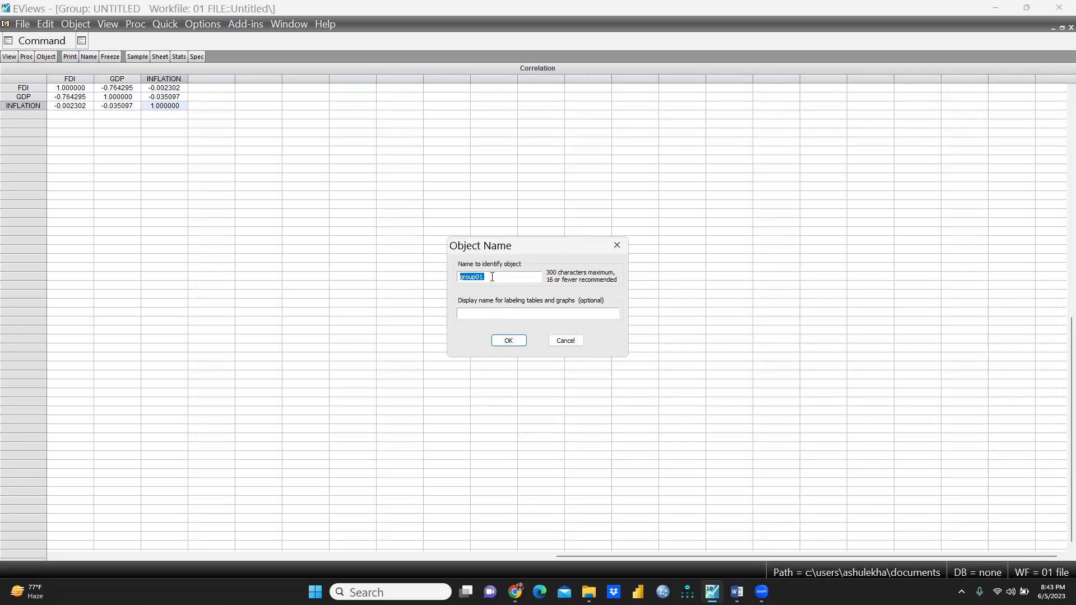
key("BackSpace")
left_click(506, 341)
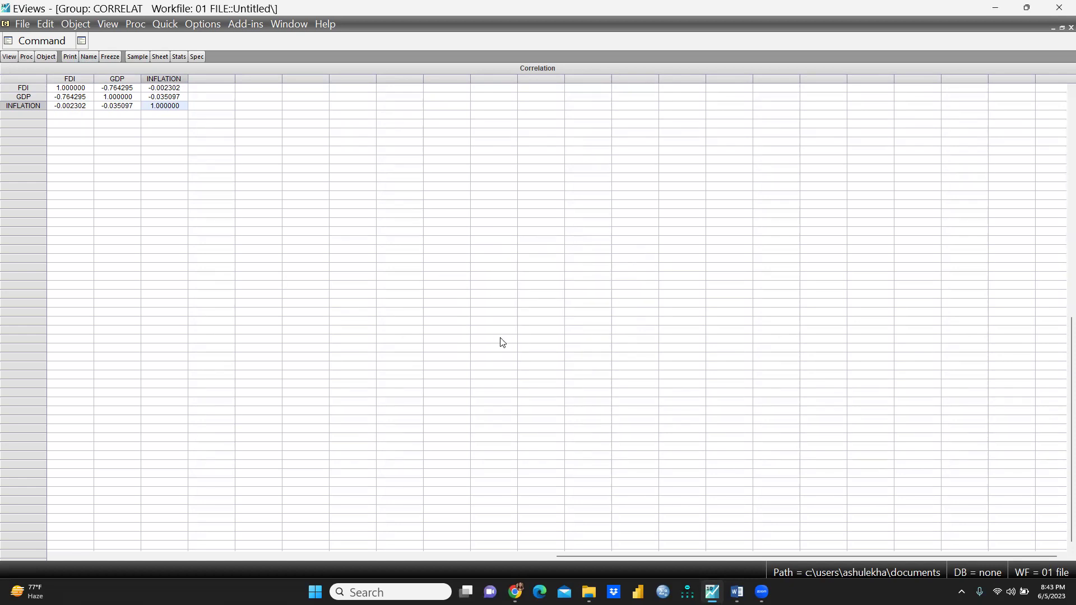
left_click(1071, 27)
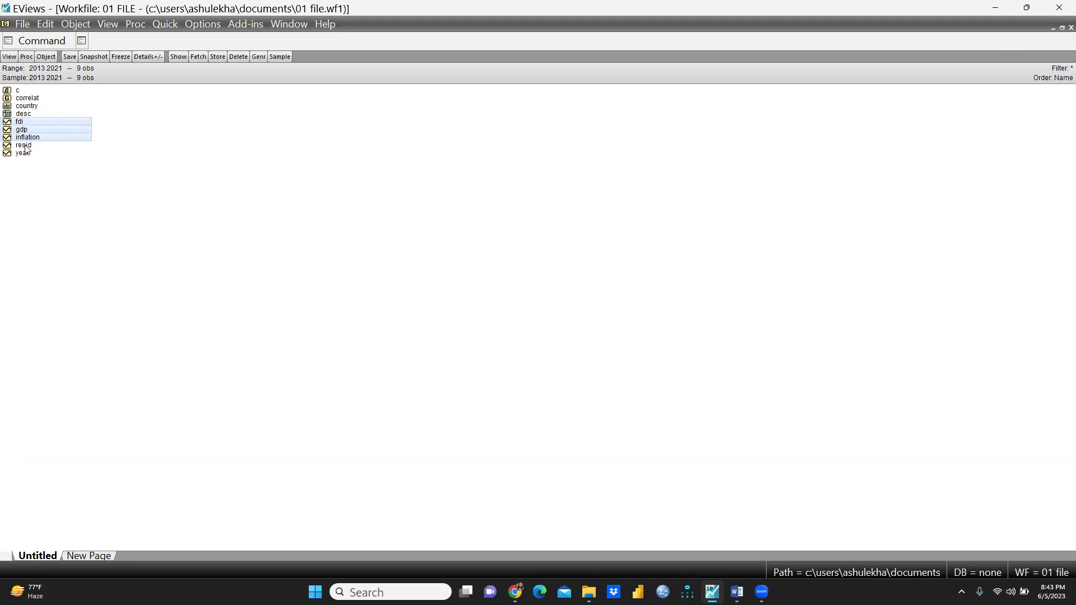
right_click(32, 100)
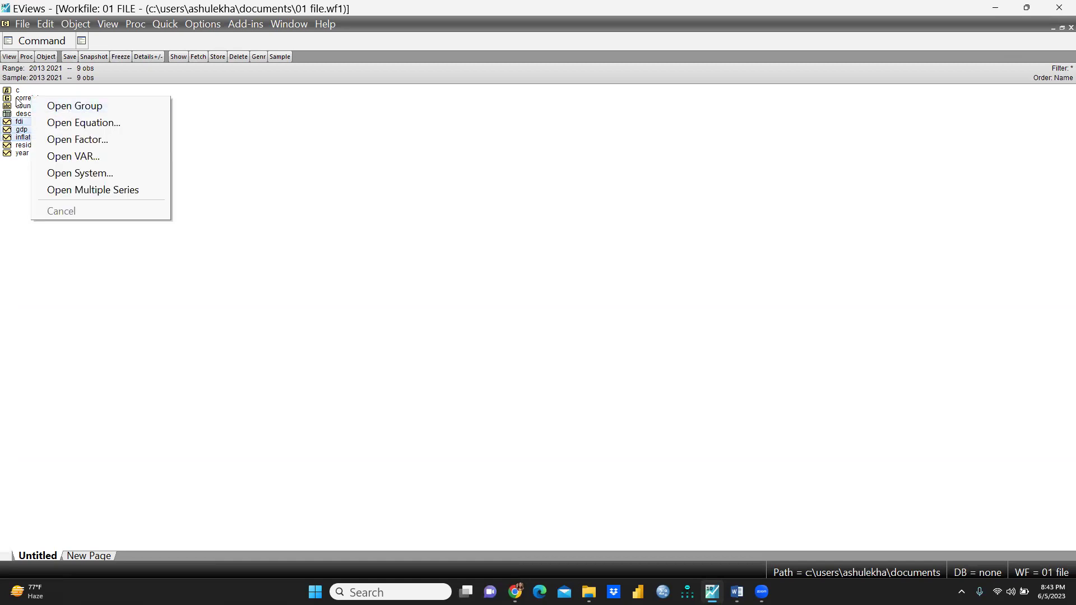
right_click(17, 100)
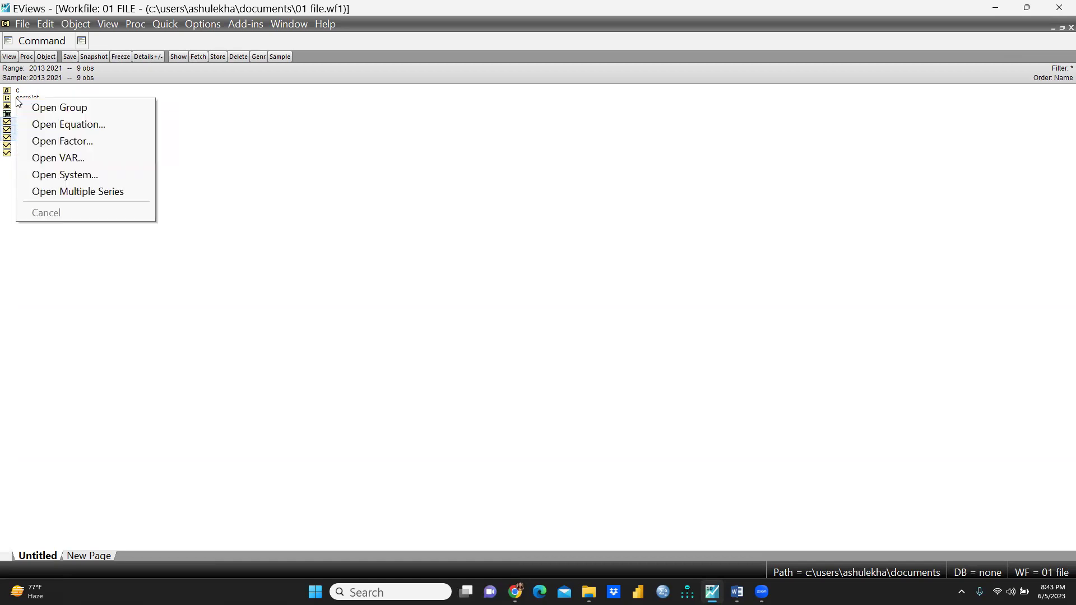
left_click(53, 108)
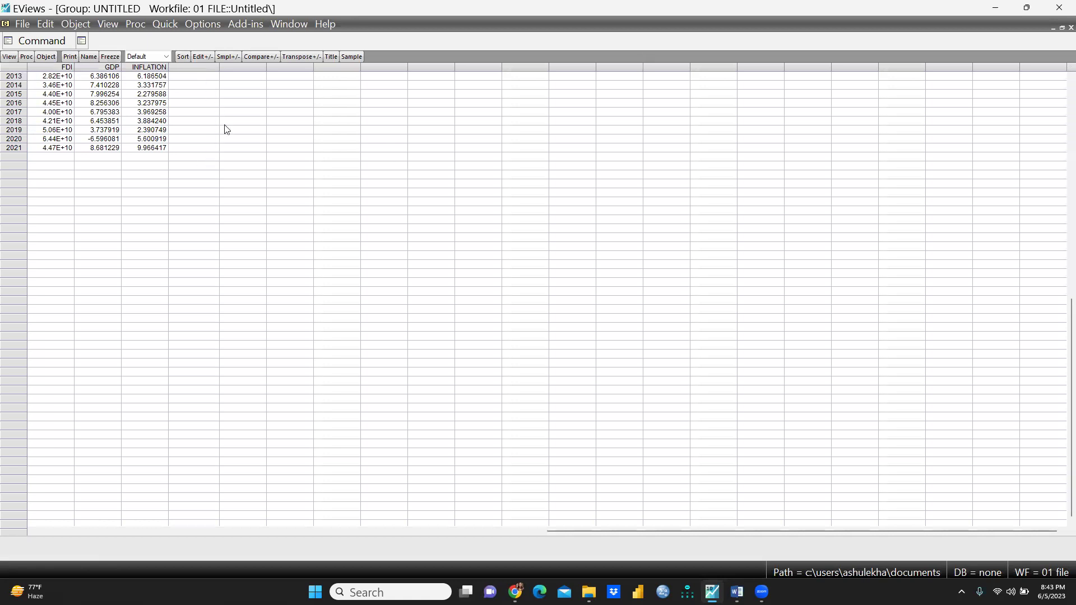
left_click(193, 147)
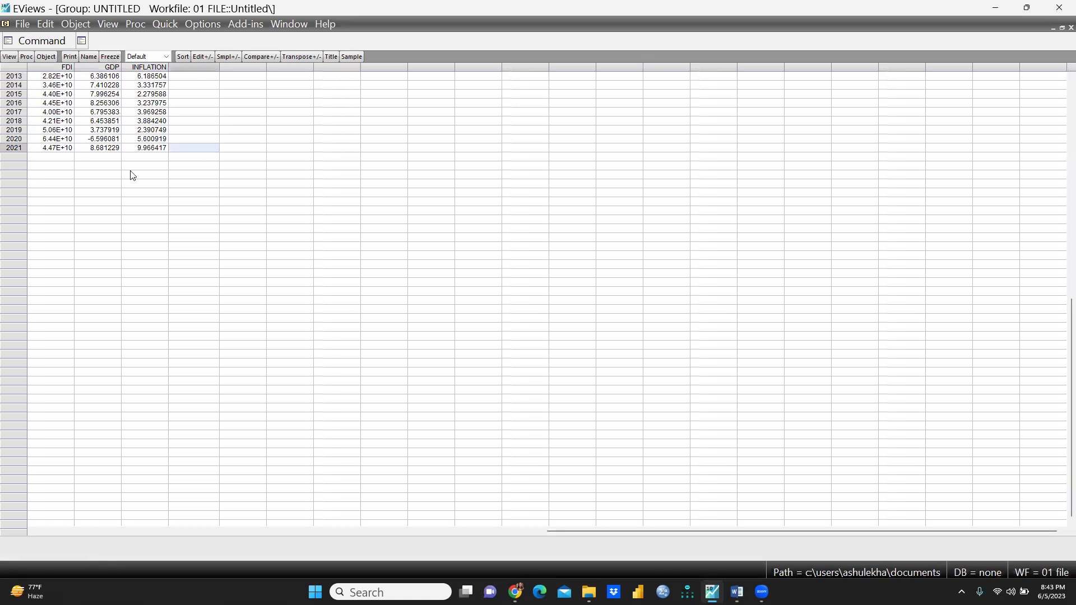
left_click(15, 58)
left_click(423, 149)
left_click(1070, 28)
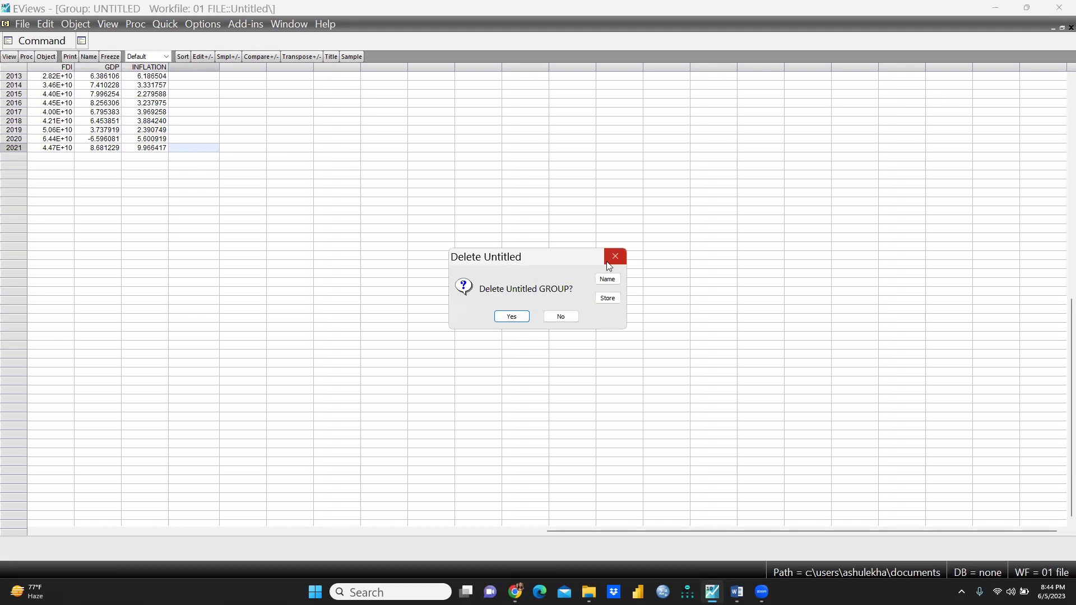
left_click(511, 316)
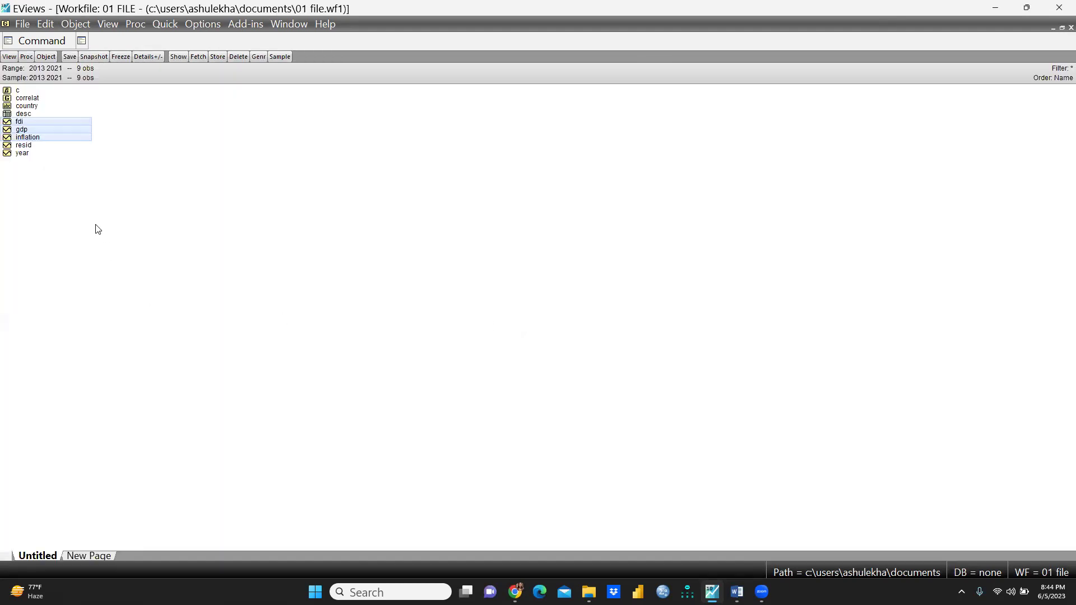
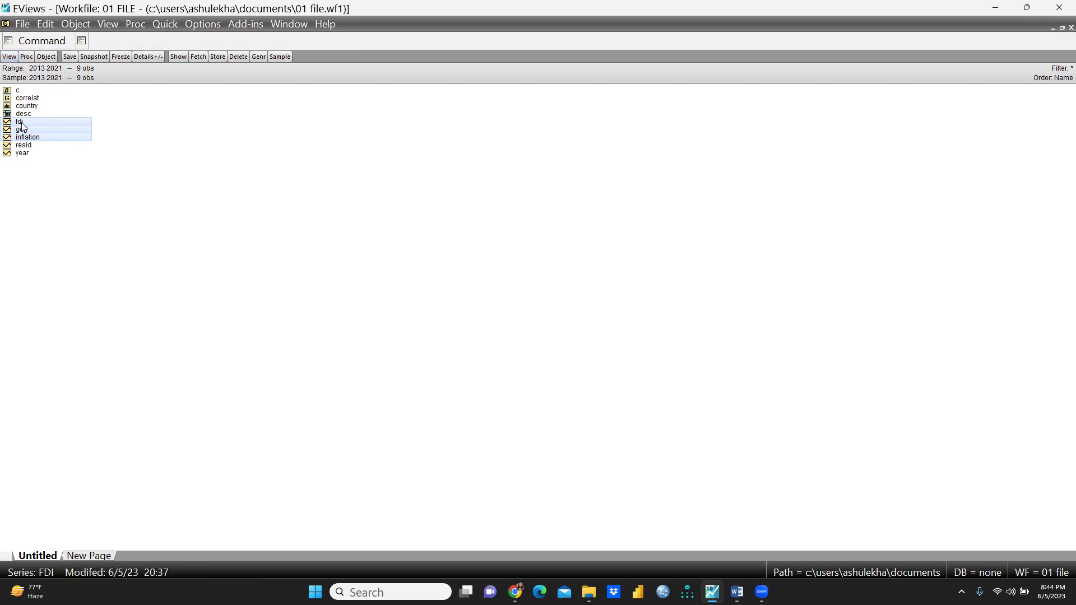
Step: Open the fdi, gdp and inflation series together as a group
left_click(22, 123, "ctrl")
left_click_drag(22, 123, 30, 141)
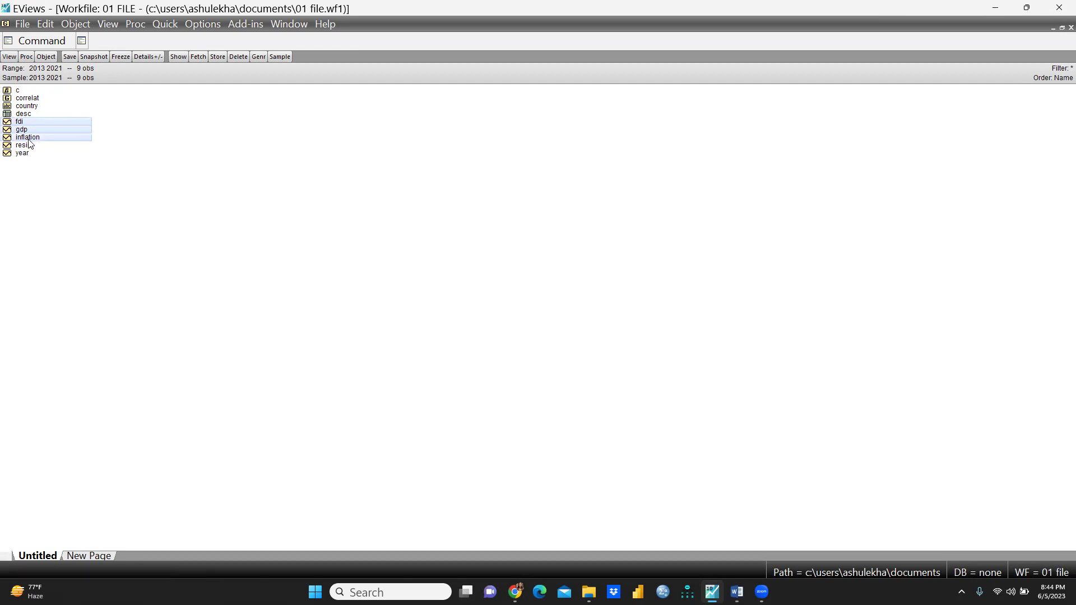
right_click(29, 143)
left_click(54, 149)
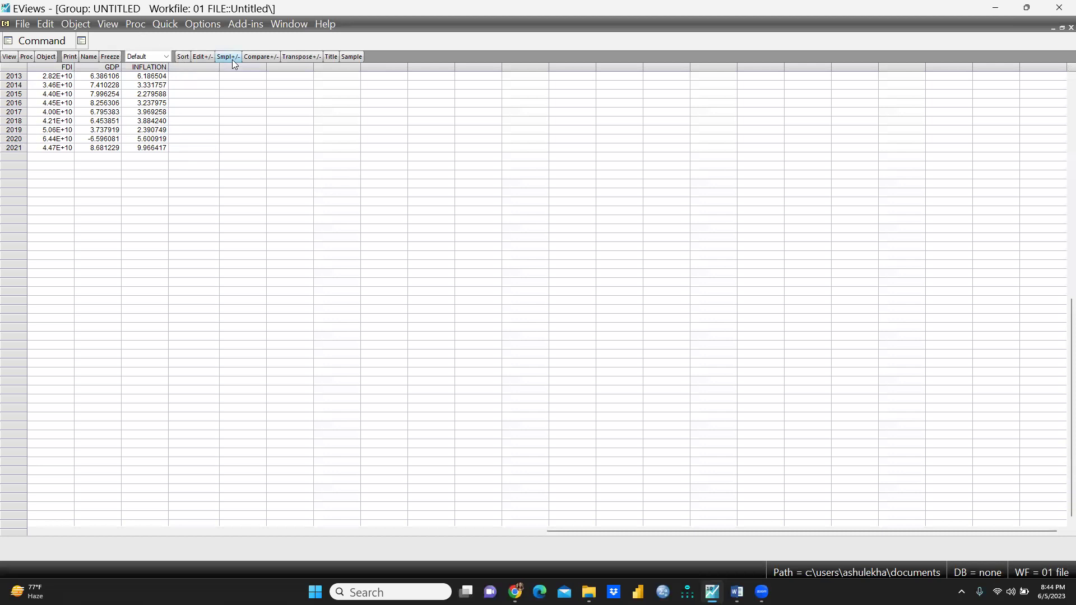
left_click(166, 26)
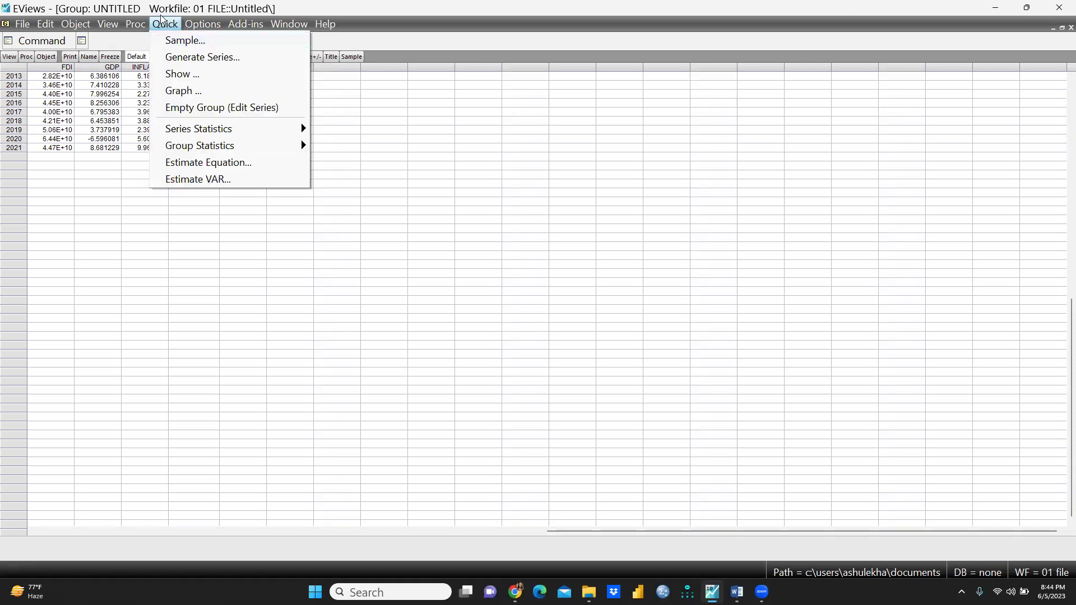
mouse_move(199, 27)
mouse_move(163, 28)
mouse_move(207, 149)
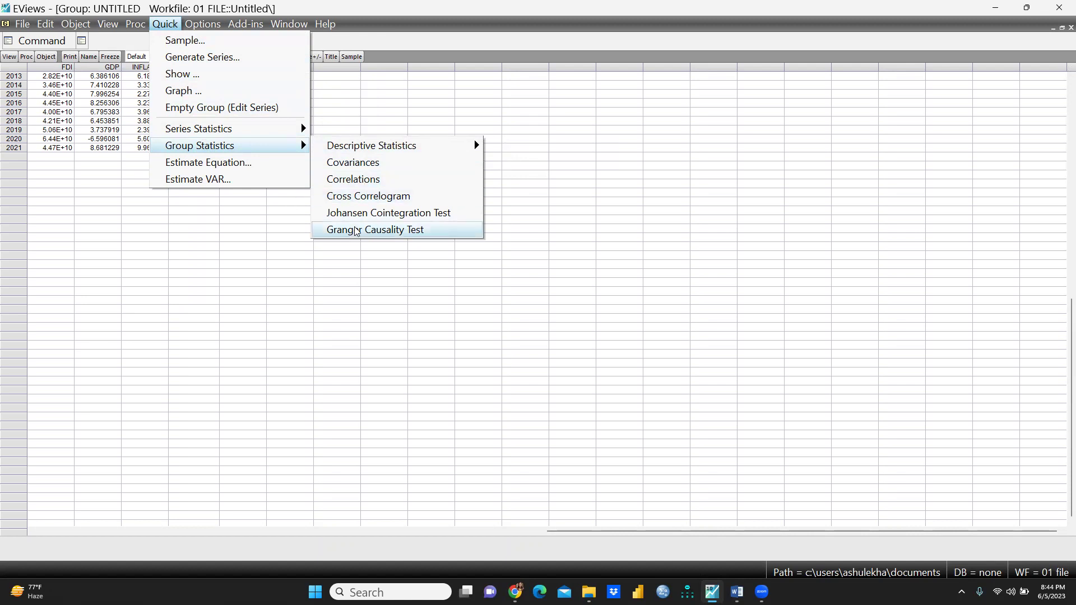
left_click(195, 165)
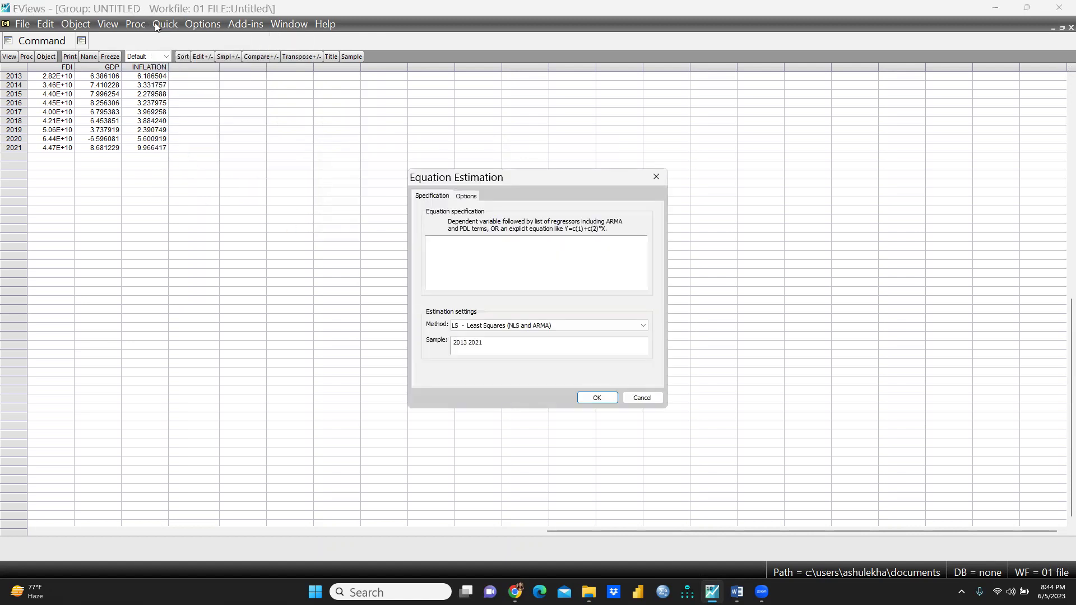
left_click(656, 177)
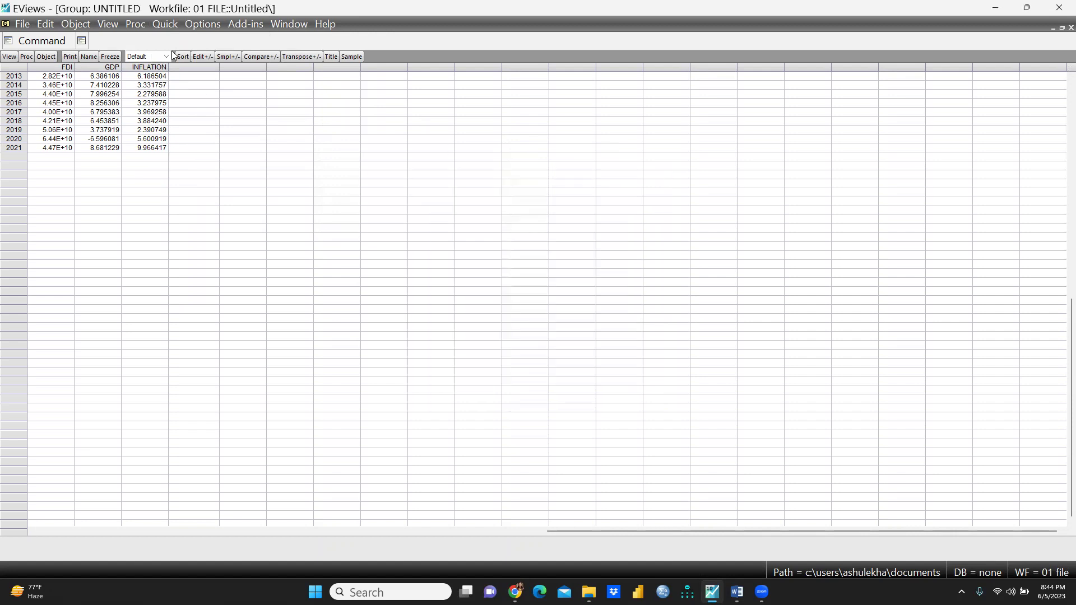
Step: Start an equation estimation and specify fdi as the dependent variable, followed by c, gdp and inflation
left_click(162, 26)
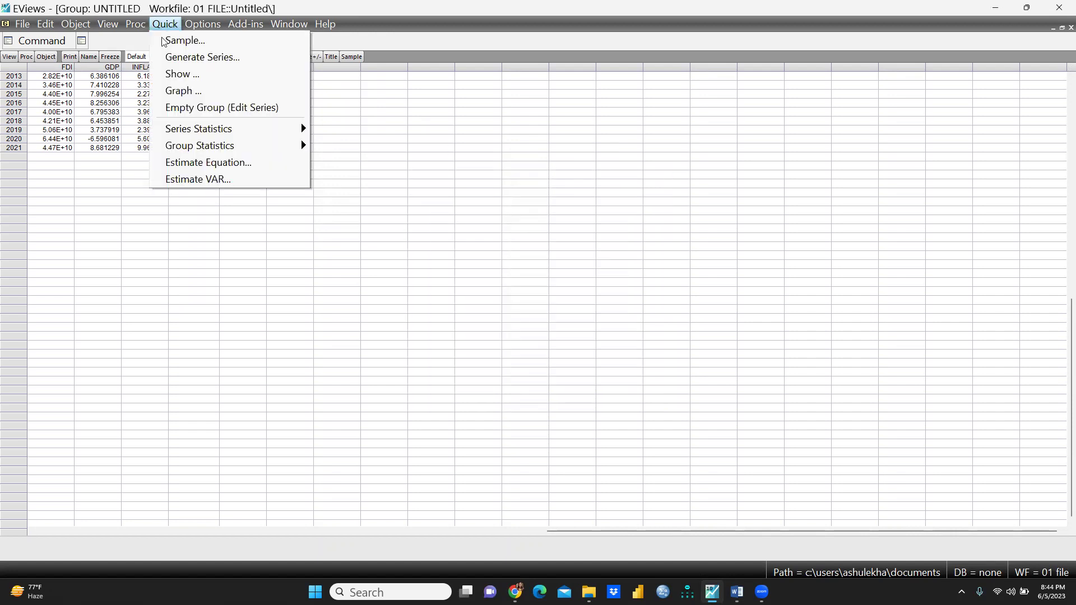
left_click(181, 168)
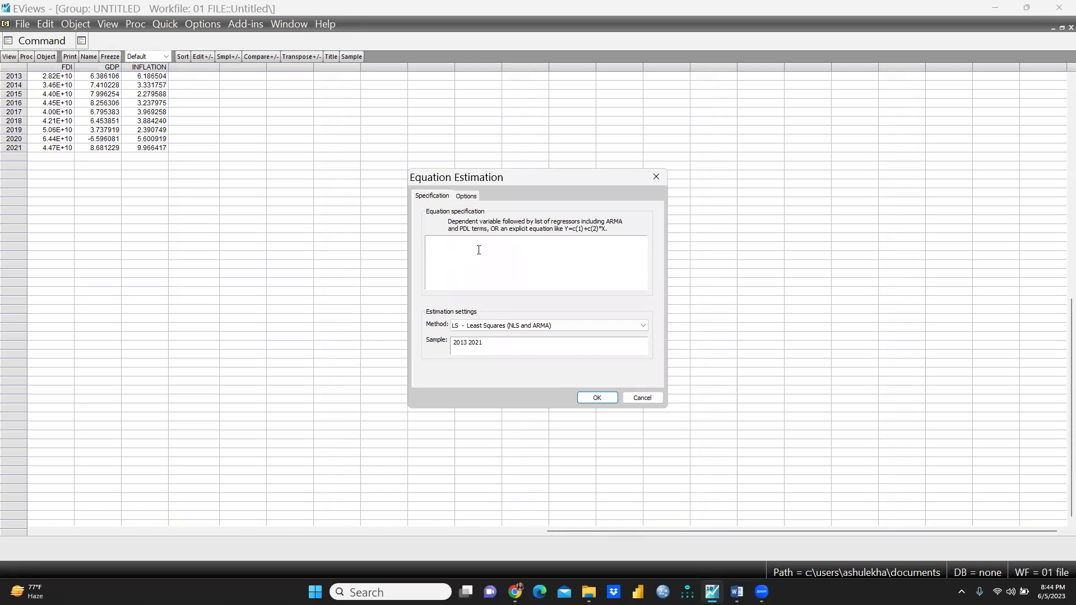
type("fdi")
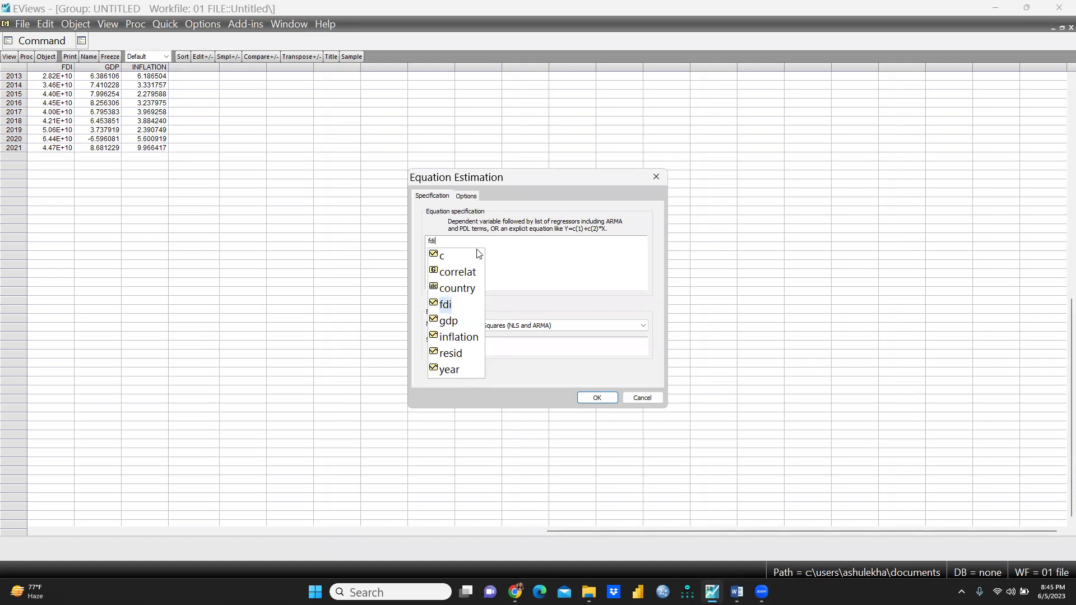
left_click(440, 308)
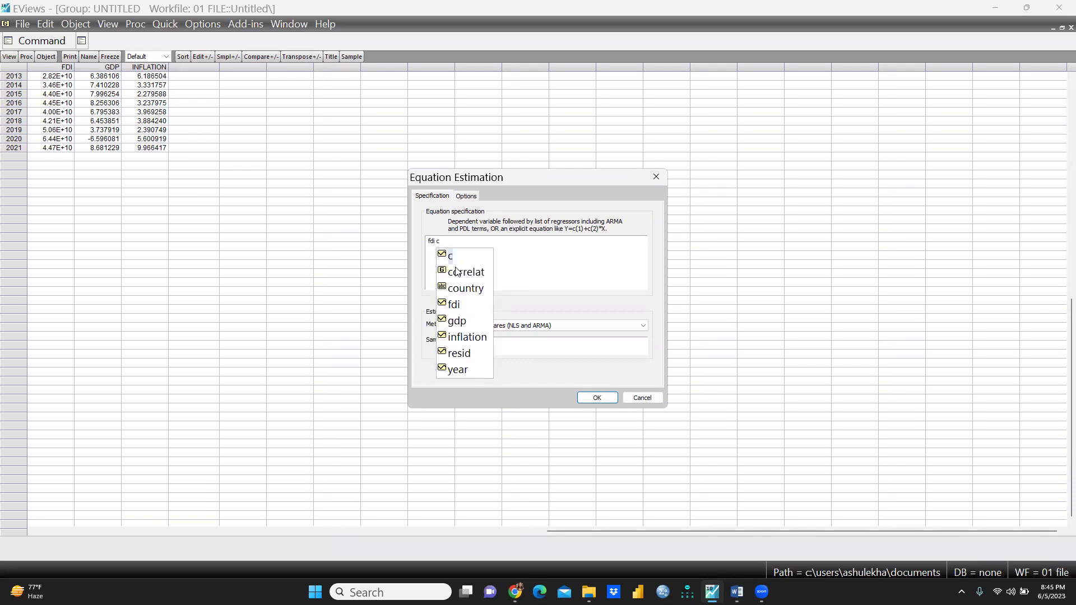
left_click(453, 259)
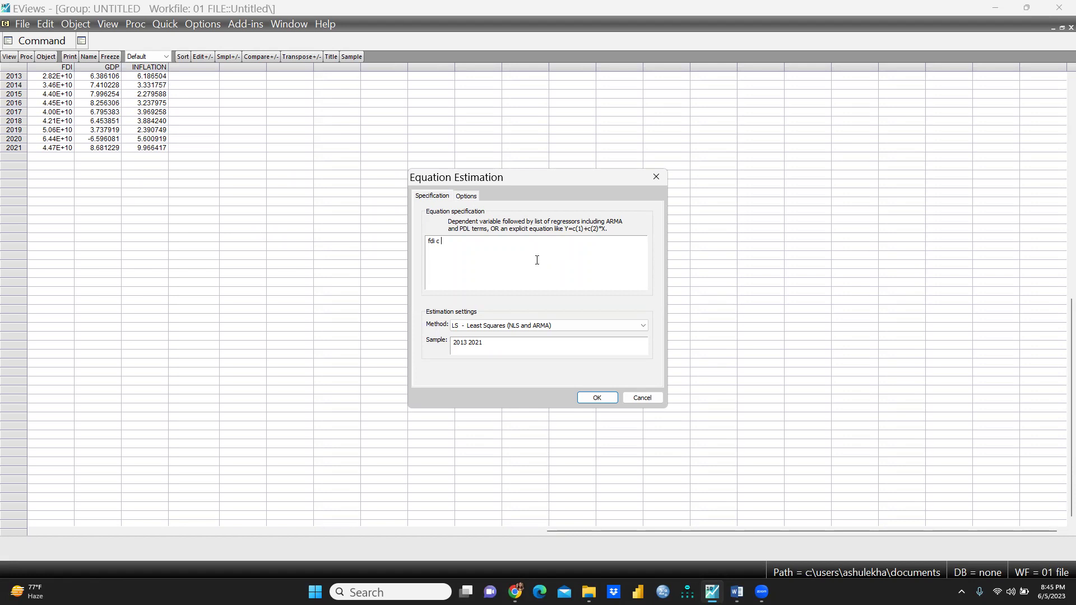
type("gdp")
left_click(463, 322)
type("inflat")
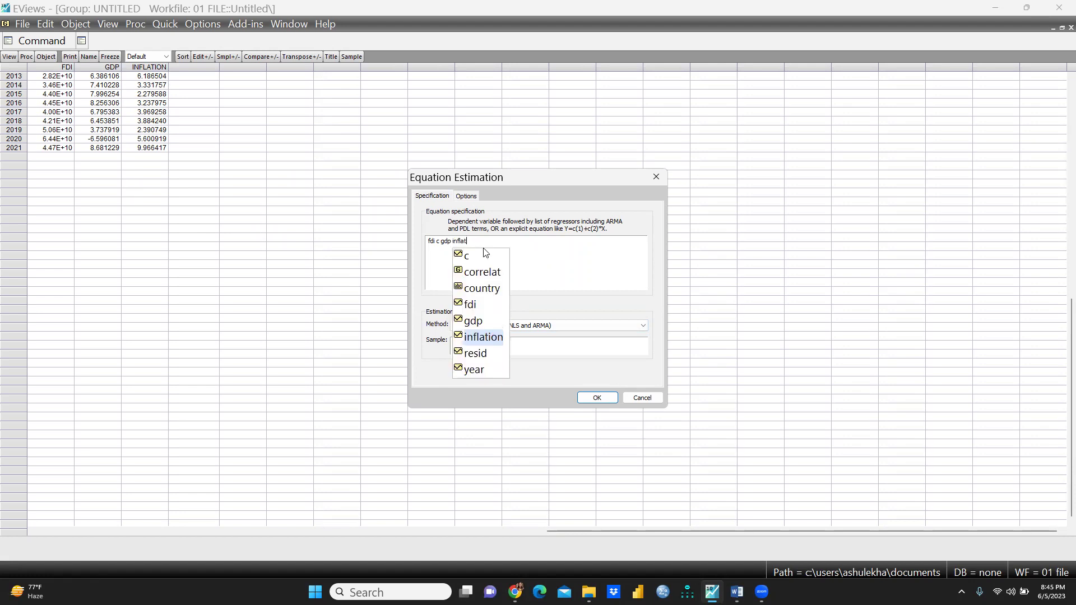
left_click(482, 338)
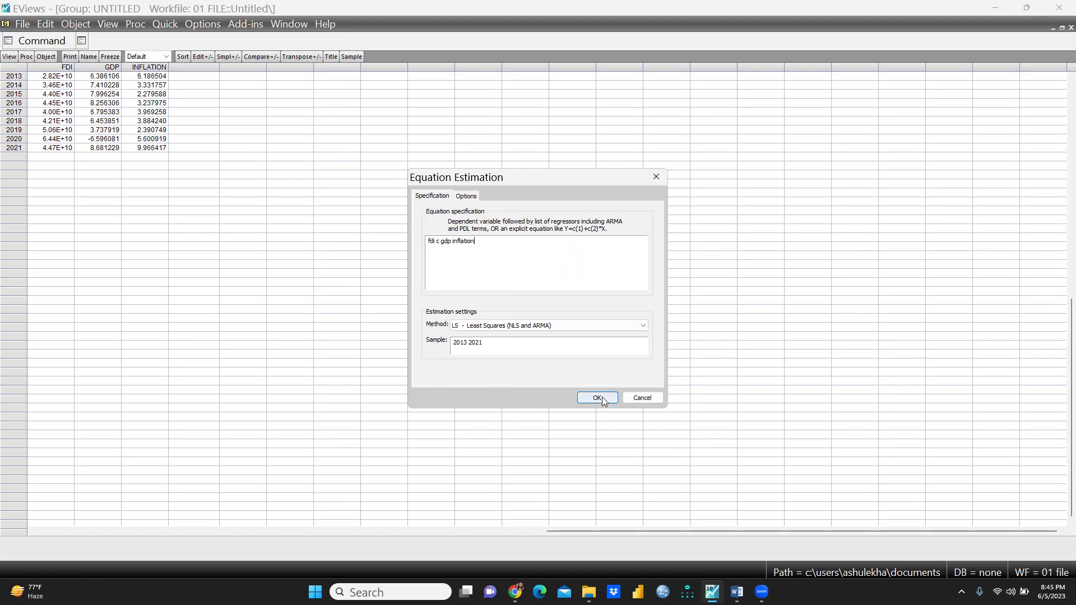
Step: Choose LS - Least Squares (NLS and ARMA) as the method and estimate the equation over the 2013 2021 sample
left_click(643, 325)
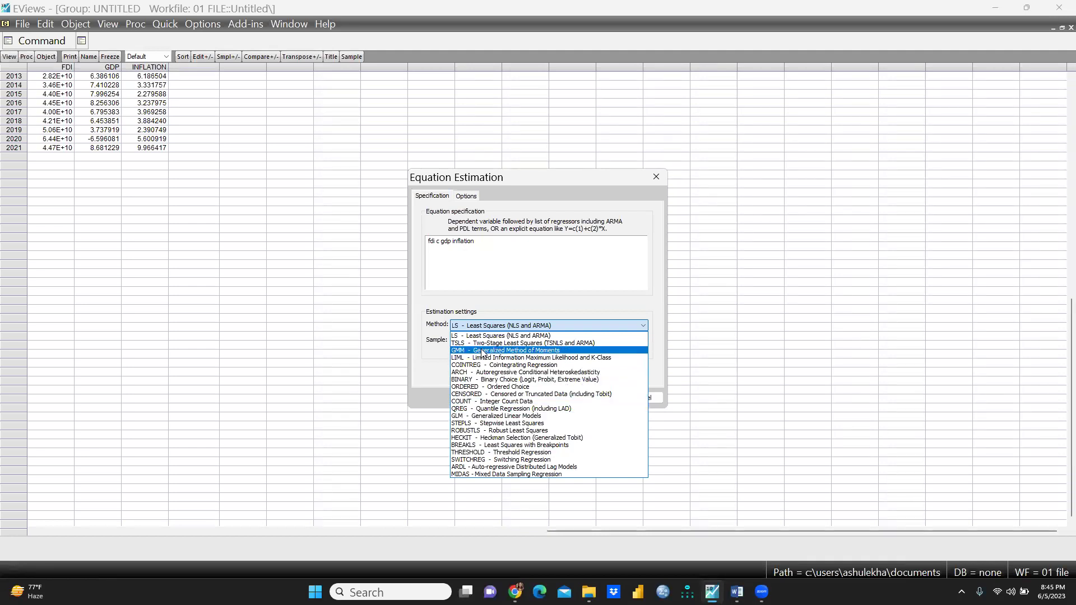
left_click(518, 337)
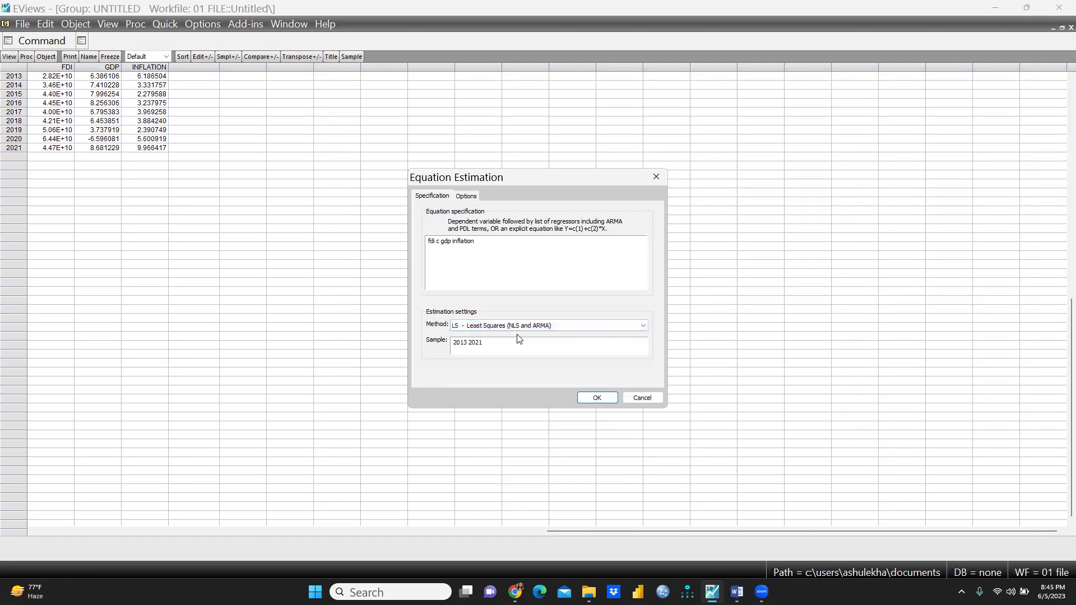
left_click(596, 397)
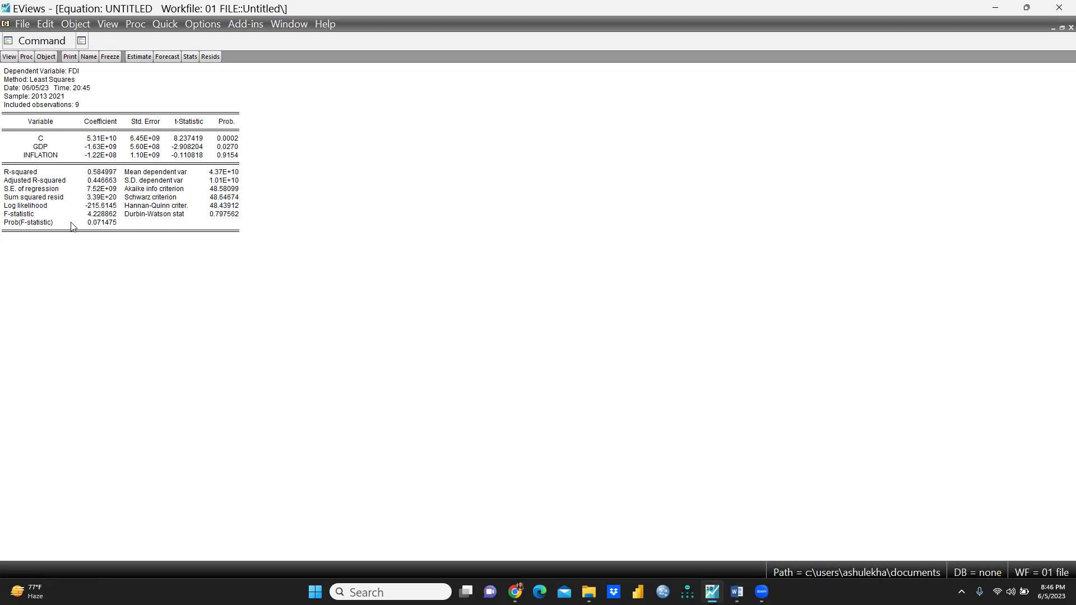
Step: Name the estimated equation object Reg
left_click(13, 71)
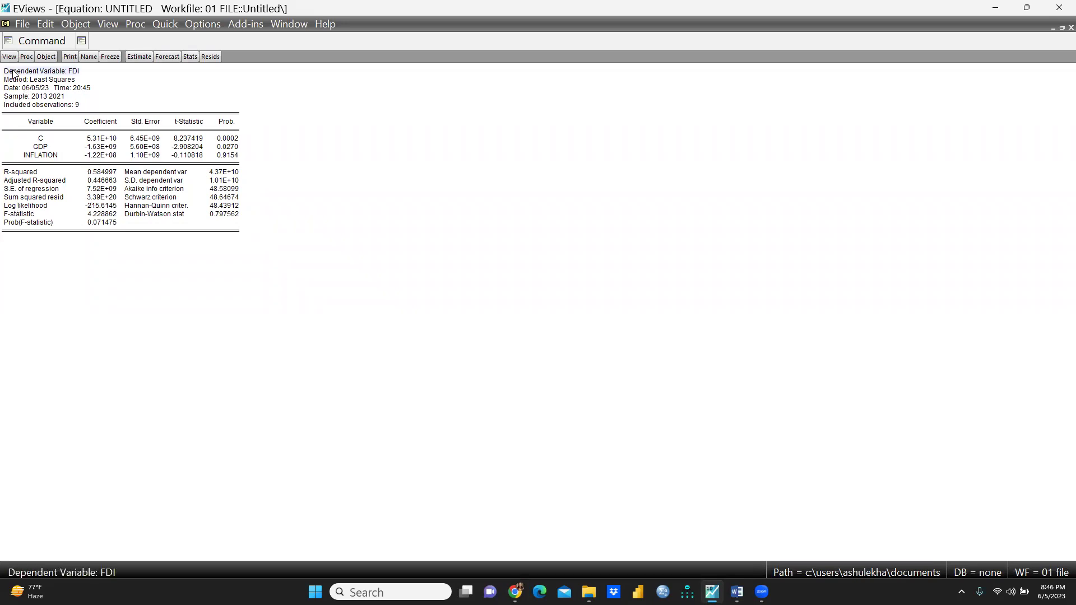
left_click(142, 80)
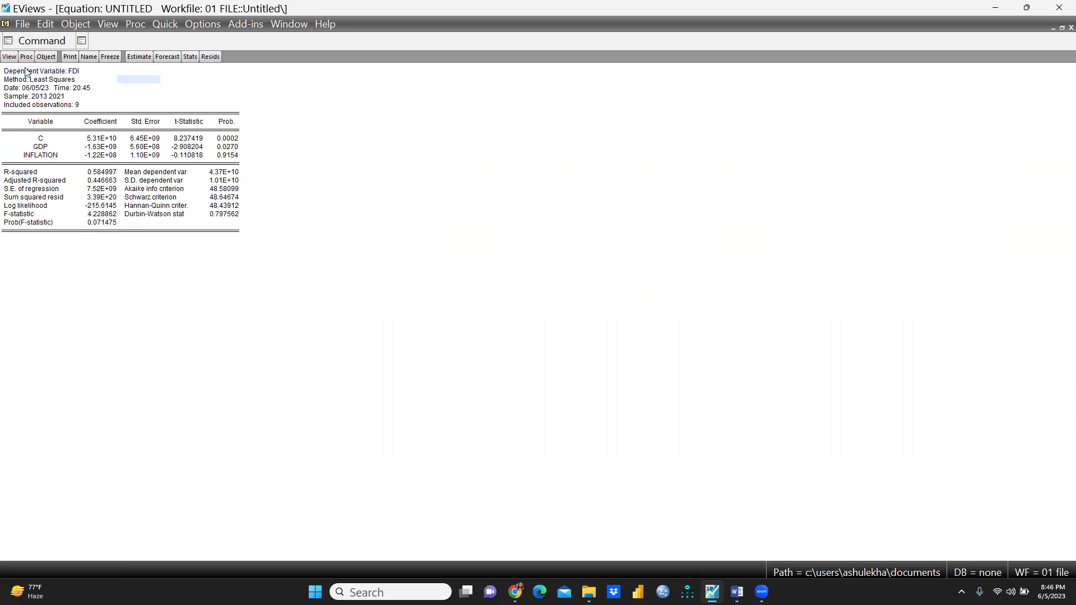
left_click(88, 57)
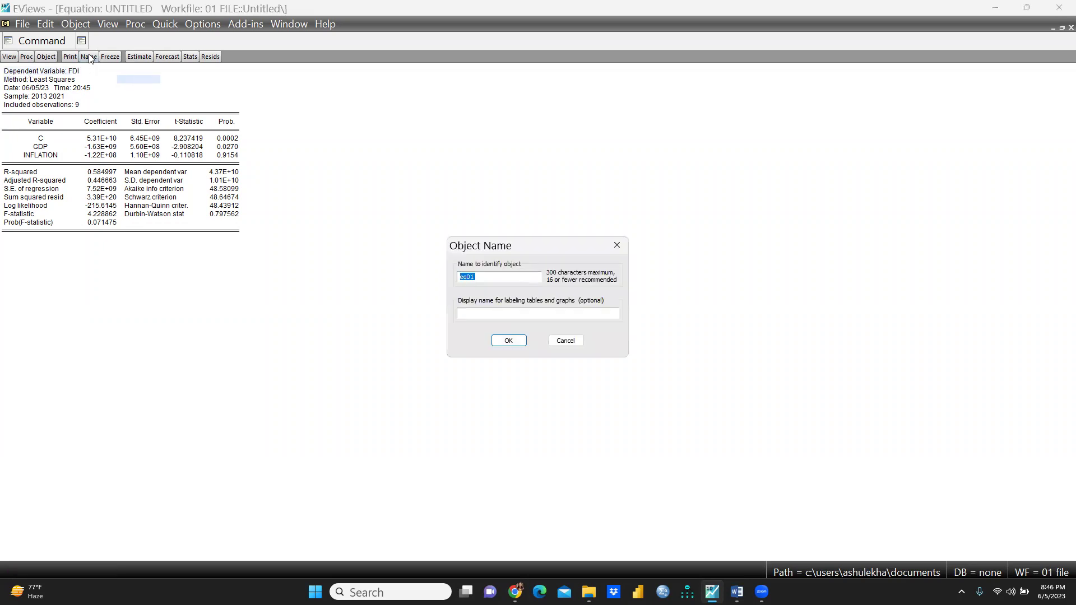
key("BackSpace")
type("Reg")
left_click(508, 341)
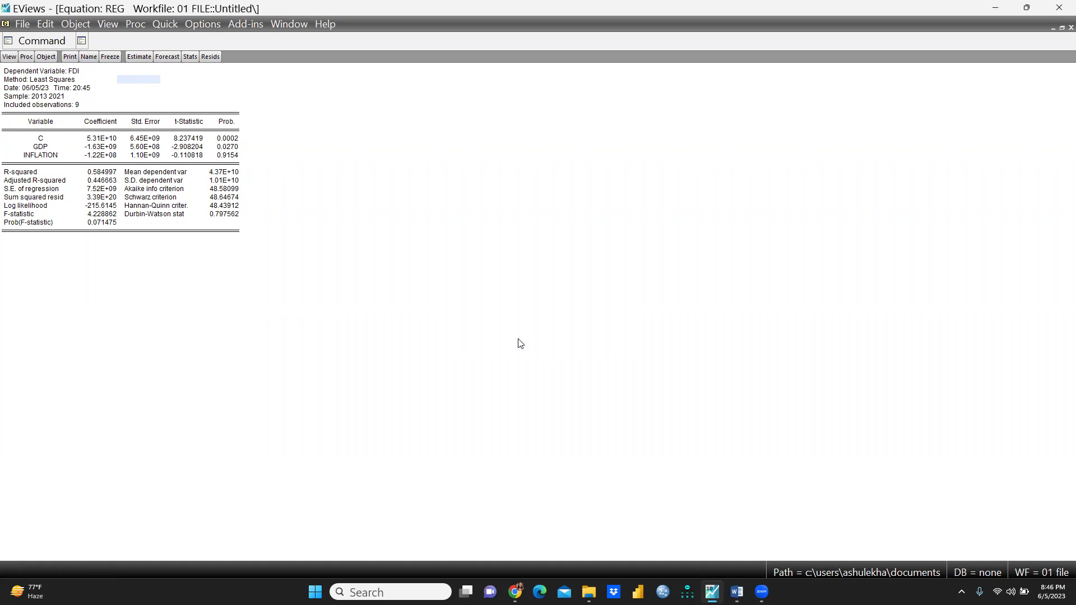
Step: Select the whole regression output, from the dependent variable line to Prob(F-statistic), and start copying it
left_click_drag(3, 74, 274, 235)
right_click(143, 146)
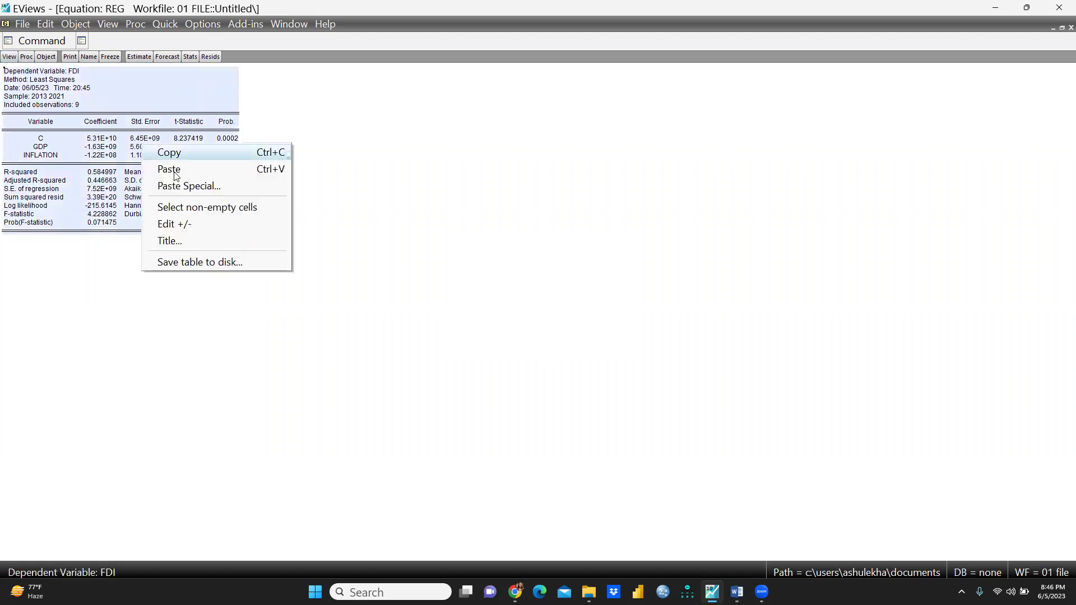
left_click(176, 156)
Step: Switch to Word and paste the clipboard content on the empty line below the correlation matrix
left_click(737, 591)
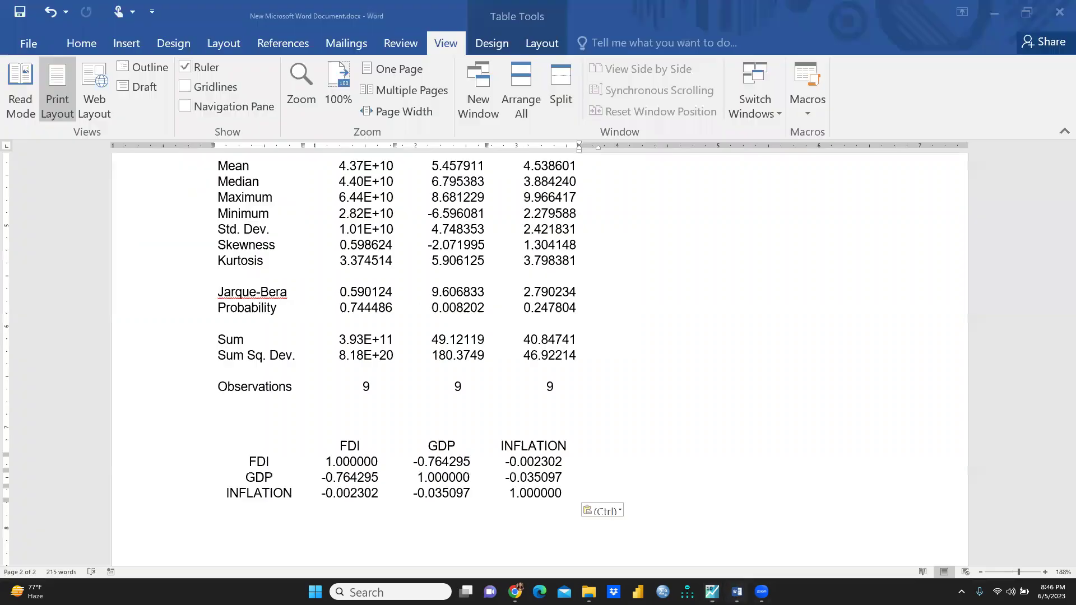
scroll(238, 459, "down", 2)
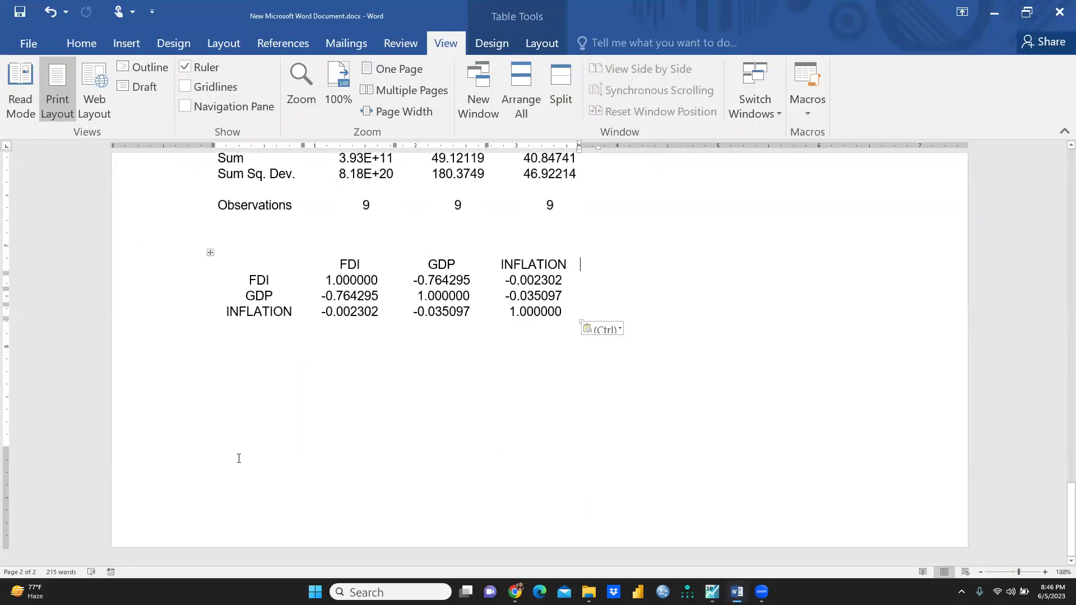
left_click(244, 382)
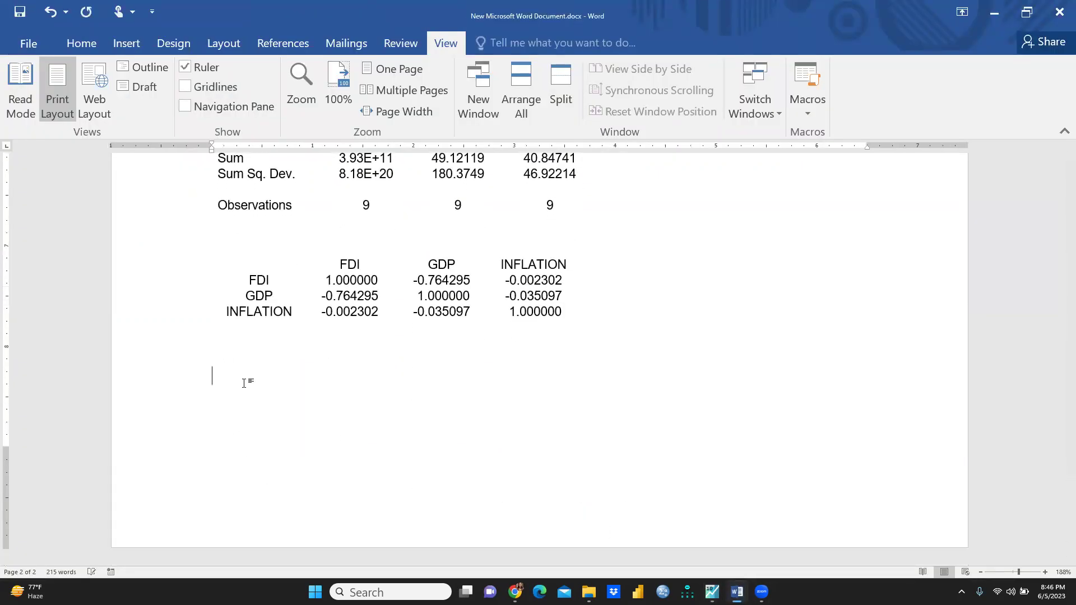
key("ctrl+v")
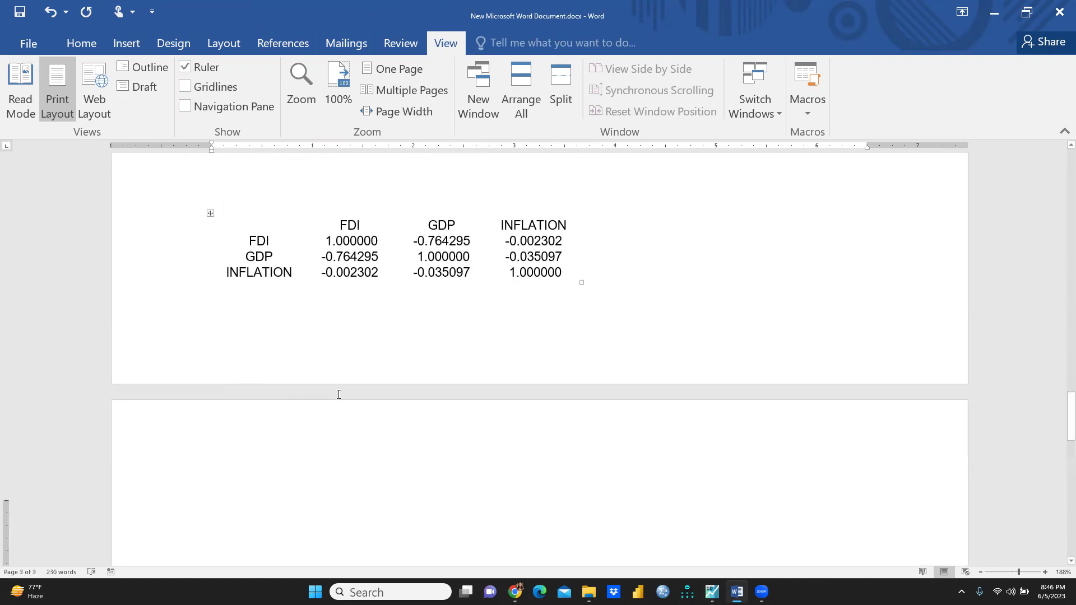
scroll(367, 406, "up", 3)
scroll(369, 402, "down", 6)
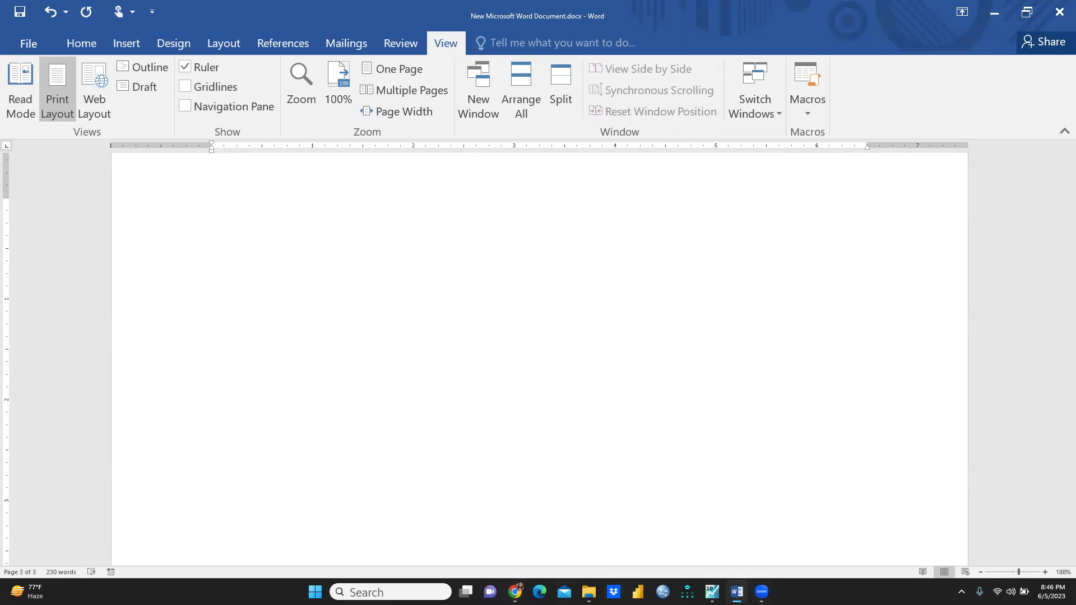
Step: Switch back to EViews and complete the copy of the regression output as text with the numbers as displayed
left_click(711, 591)
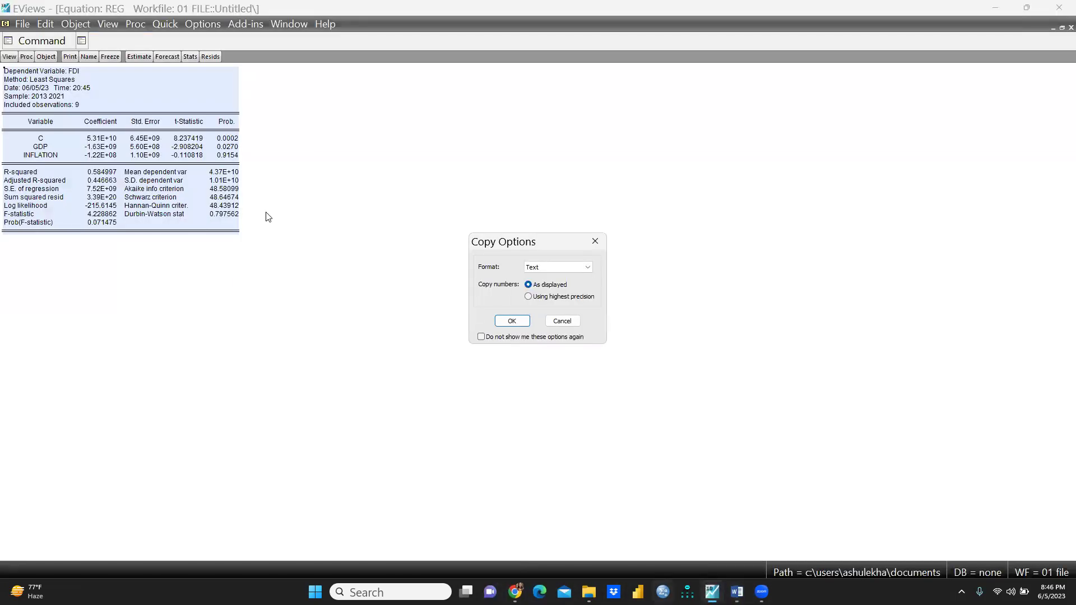
left_click(513, 320)
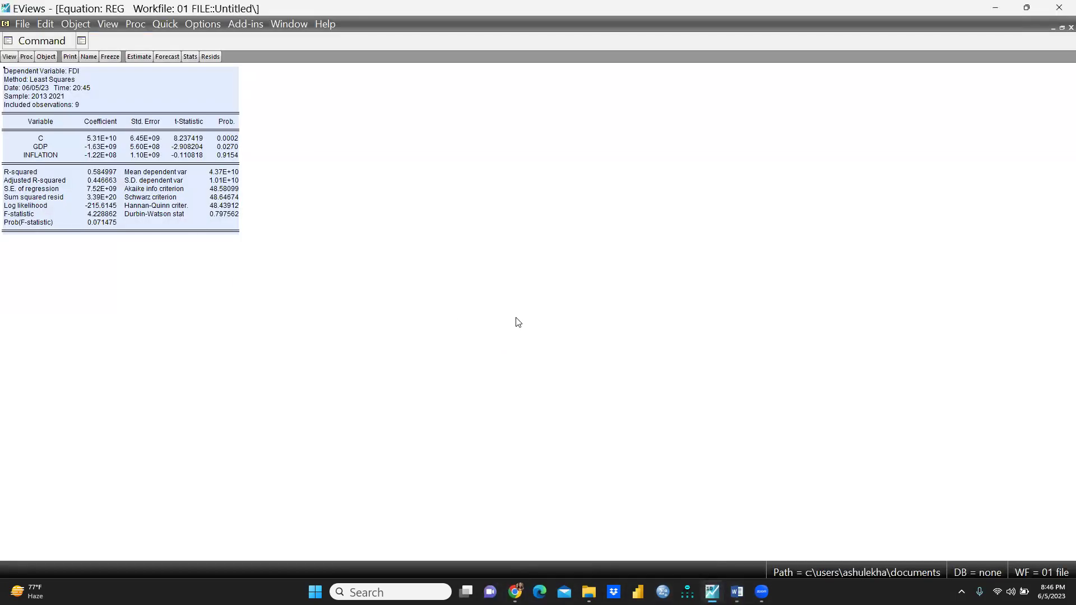
Step: Paste the regression output on the empty third page of the Word document, and return to EViews
left_click(737, 592)
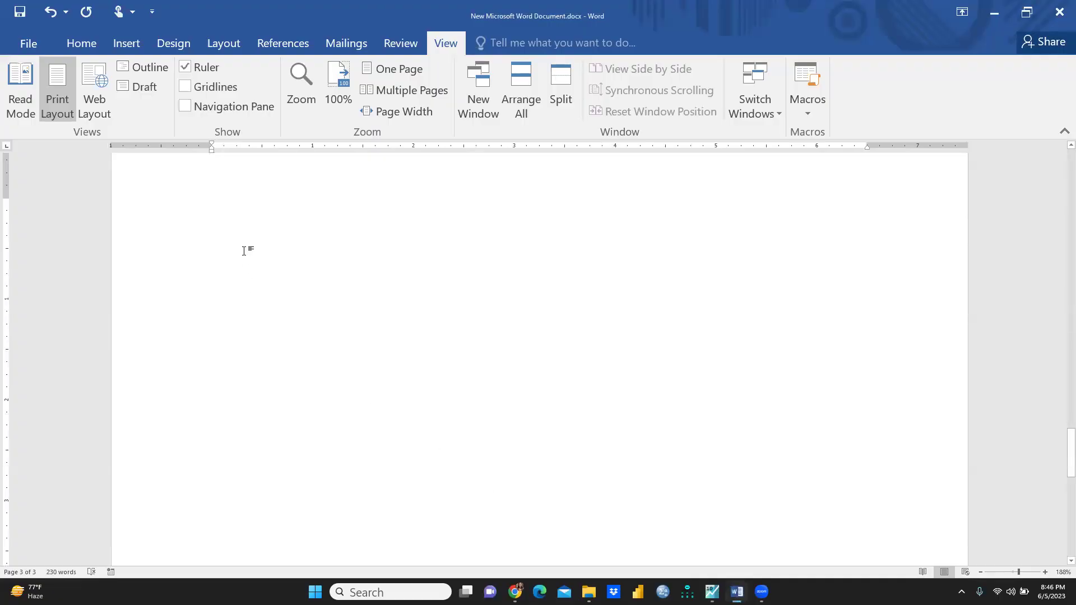
right_click(229, 233)
left_click(260, 280)
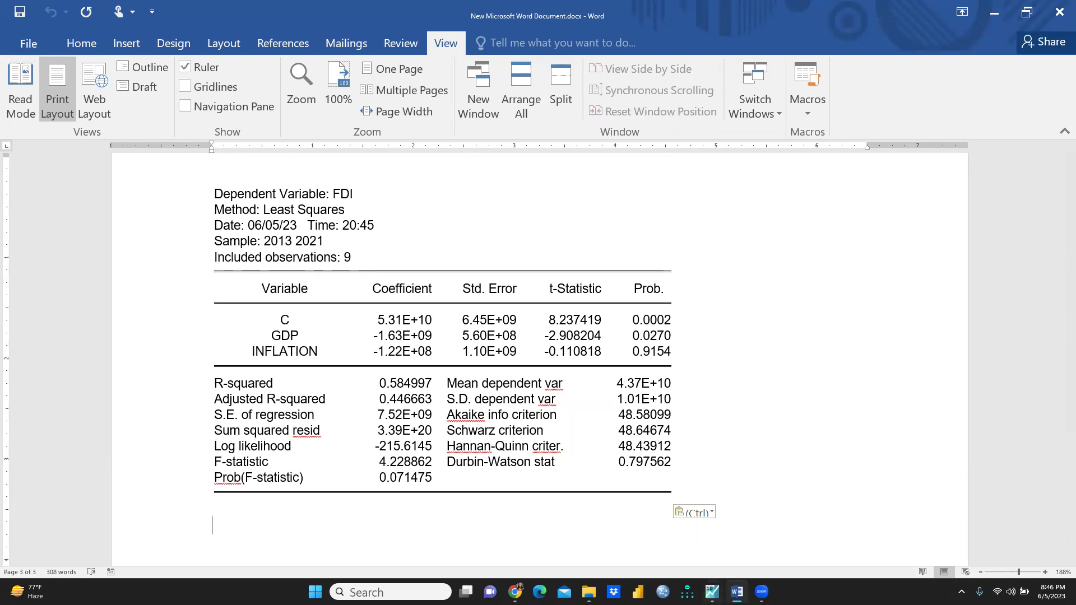
key("alt+Tab")
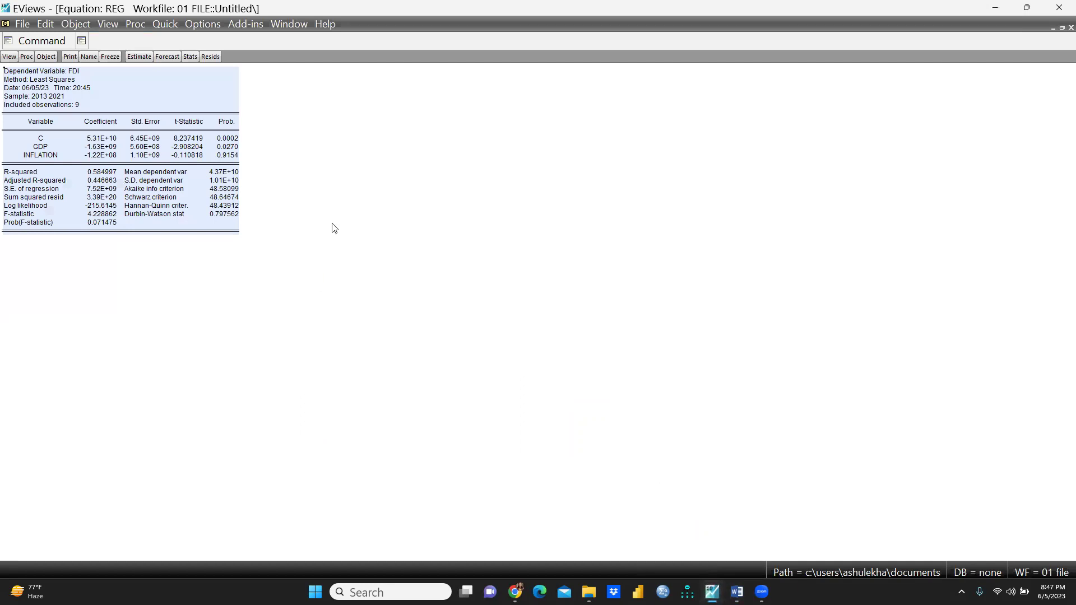